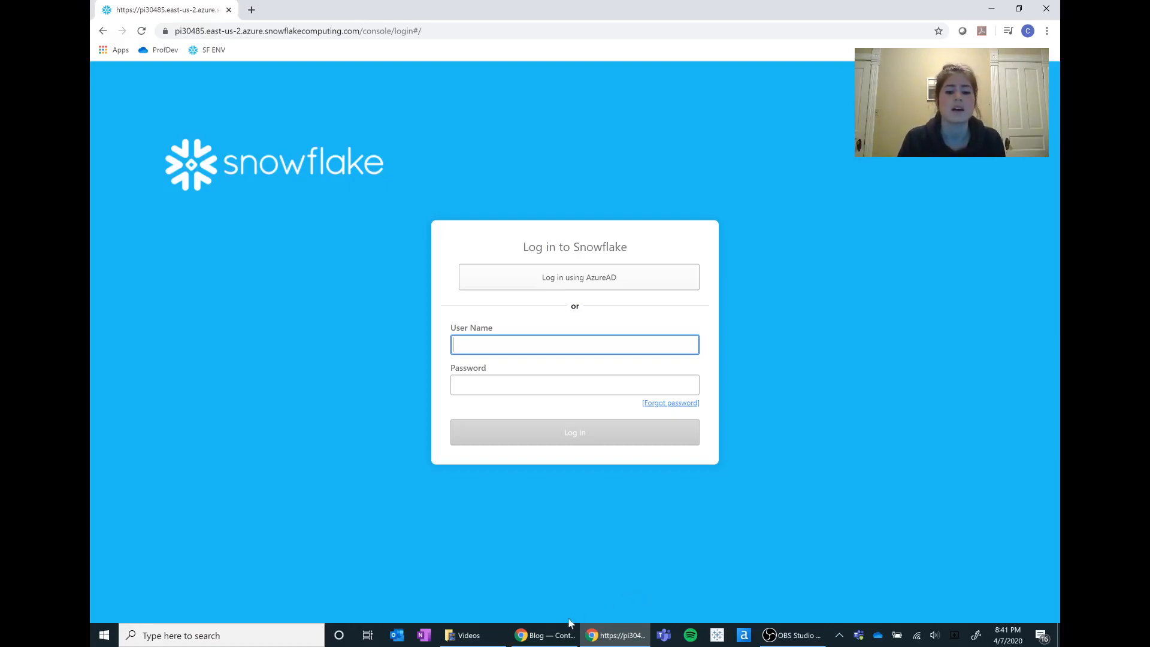
# Switch to the Continuus Technologies blog window and browse the older blog posts.
pyautogui.moveTo(559, 636)
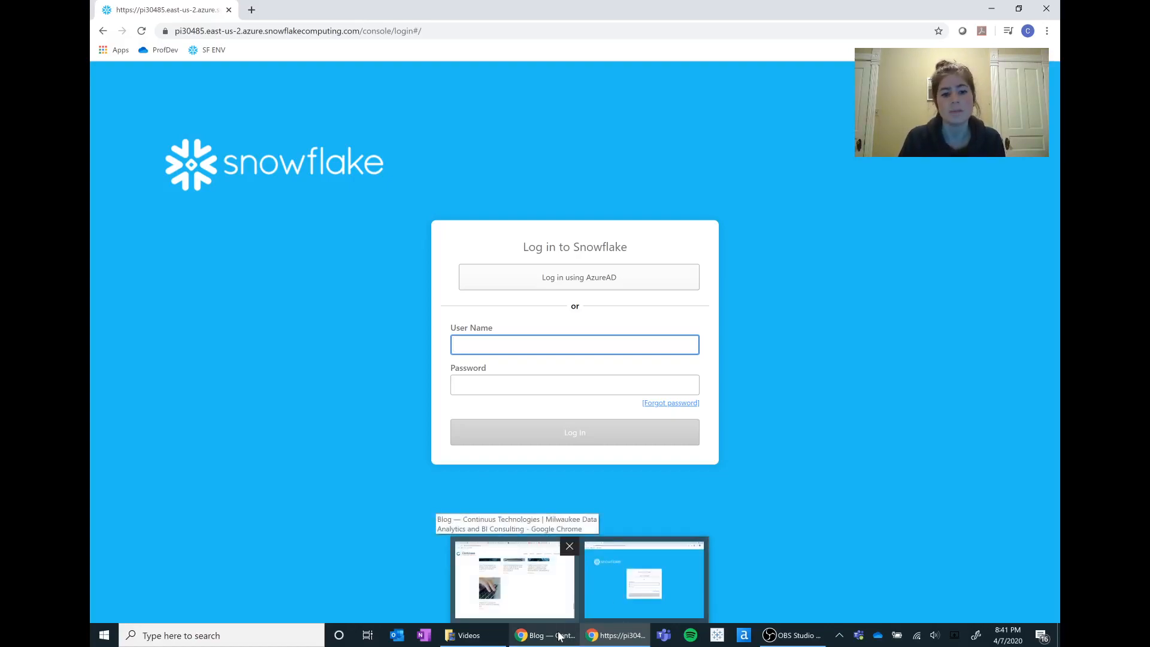
pyautogui.click(514, 578)
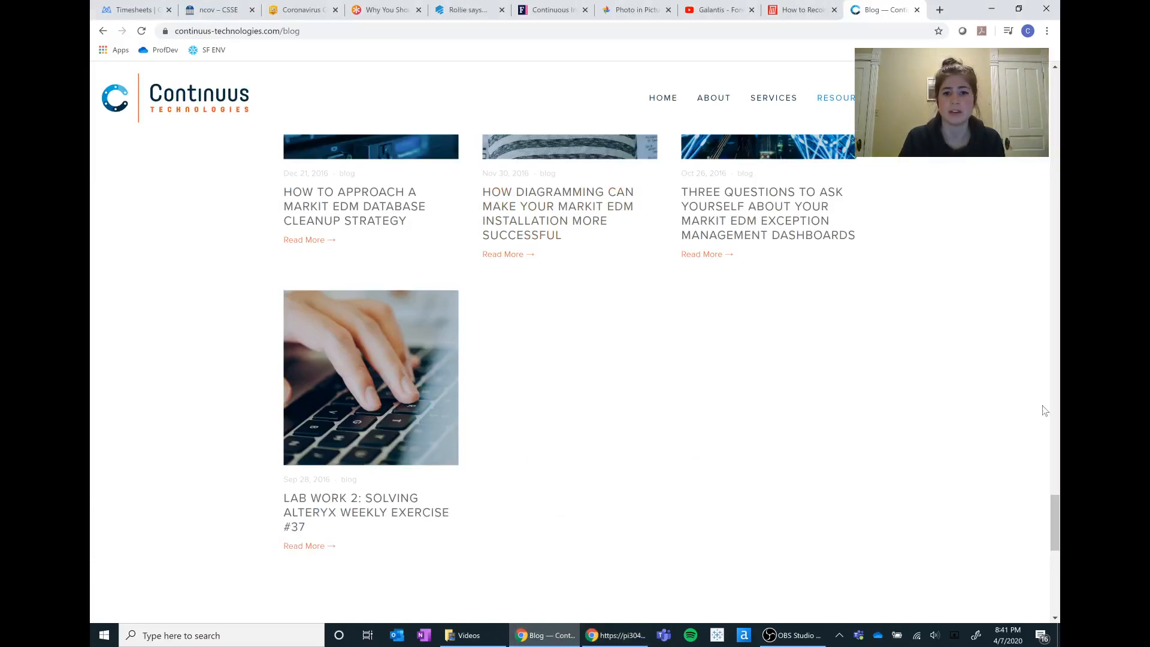
pyautogui.moveTo(1057, 512); pyautogui.dragTo(1054, 389)
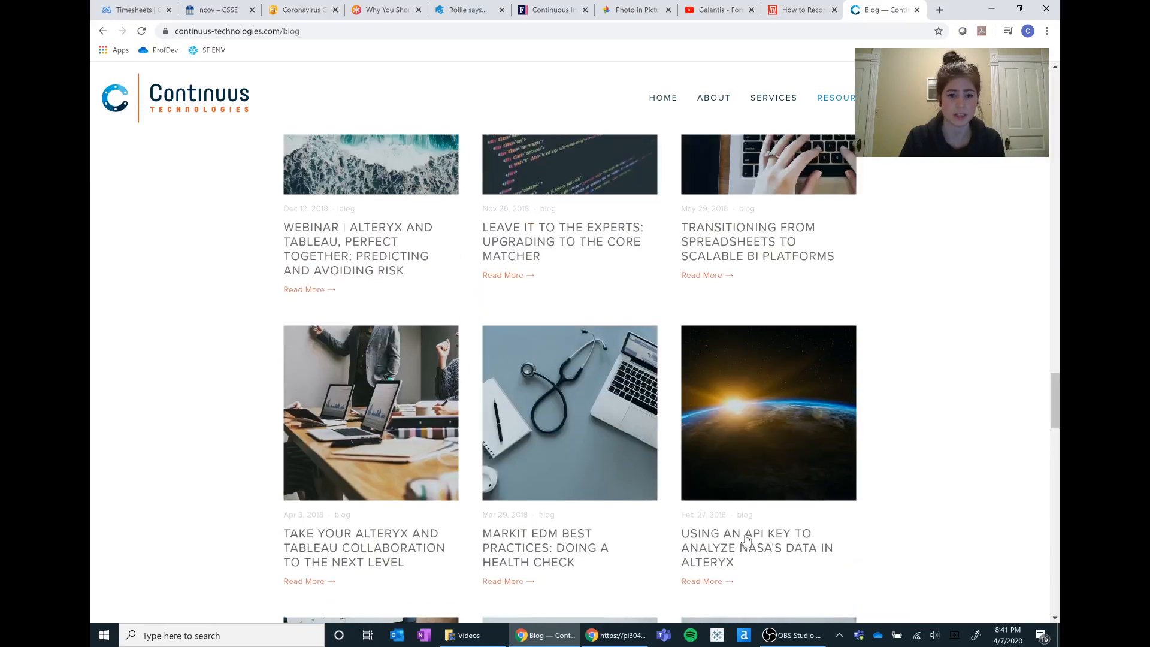
# Return to the Snowflake login page and log in using AzureAD.
pyautogui.click(623, 639)
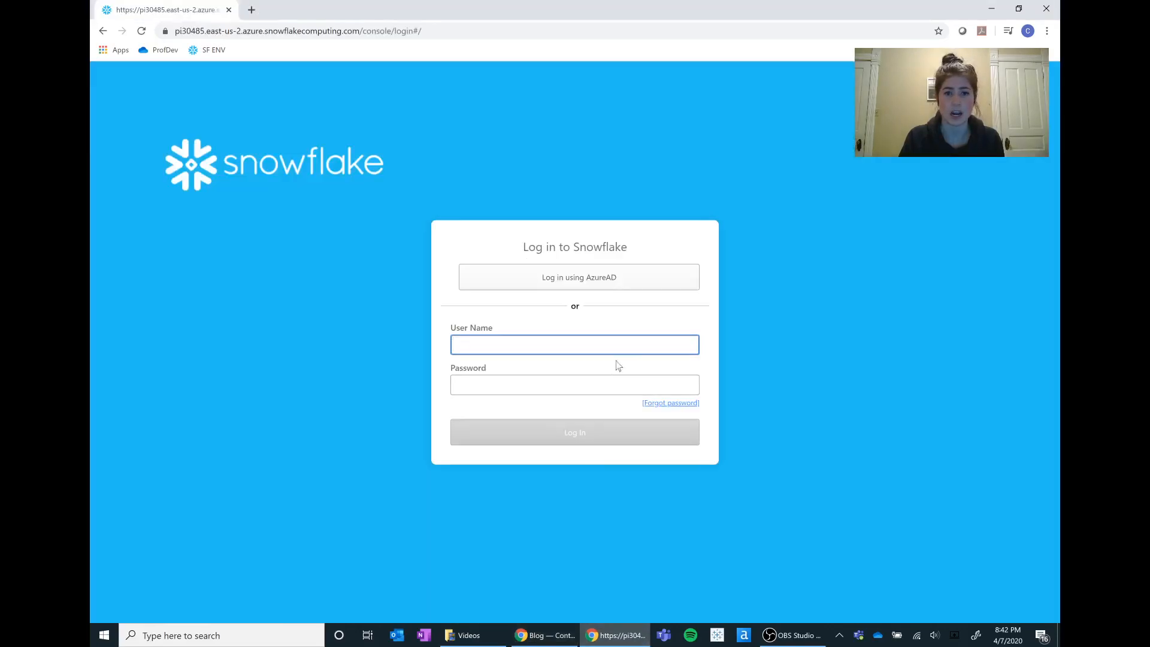
pyautogui.click(619, 285)
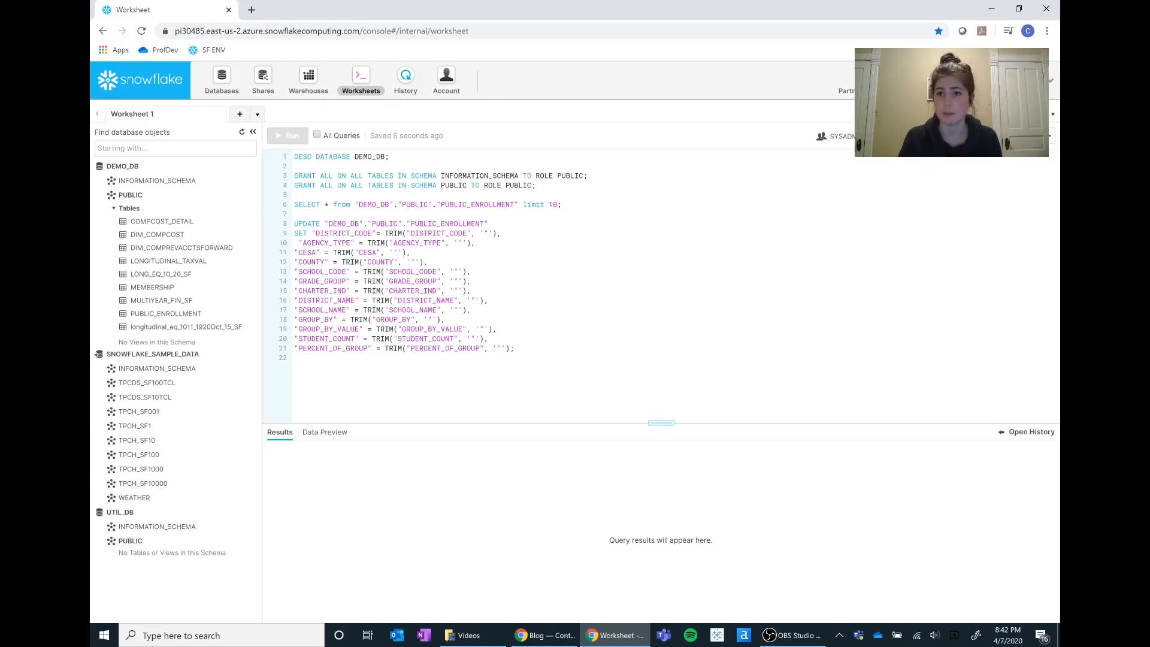
# Switch the account's active role to PUBLIC.
pyautogui.click(1052, 89)
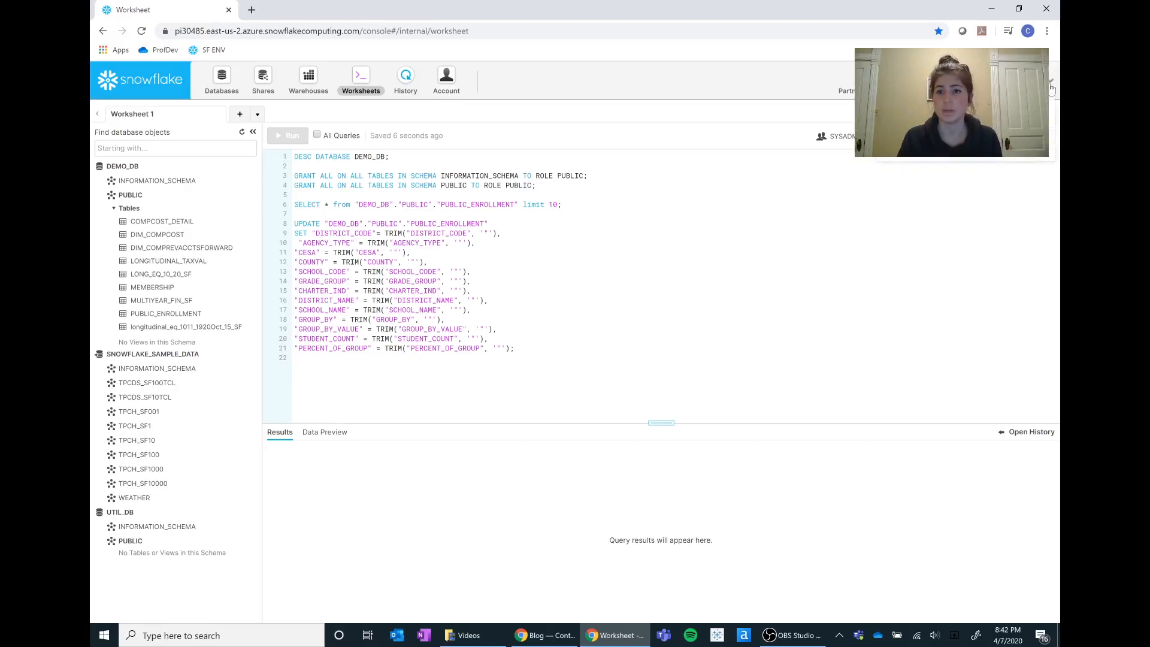
pyautogui.moveTo(1018, 119)
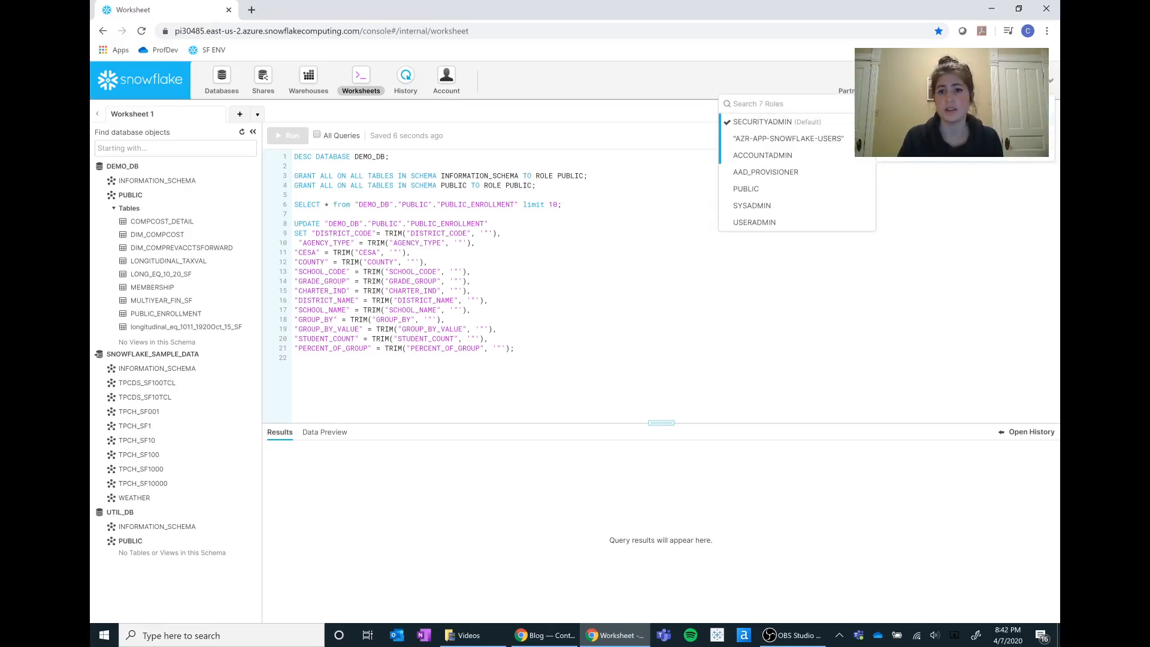
pyautogui.click(752, 206)
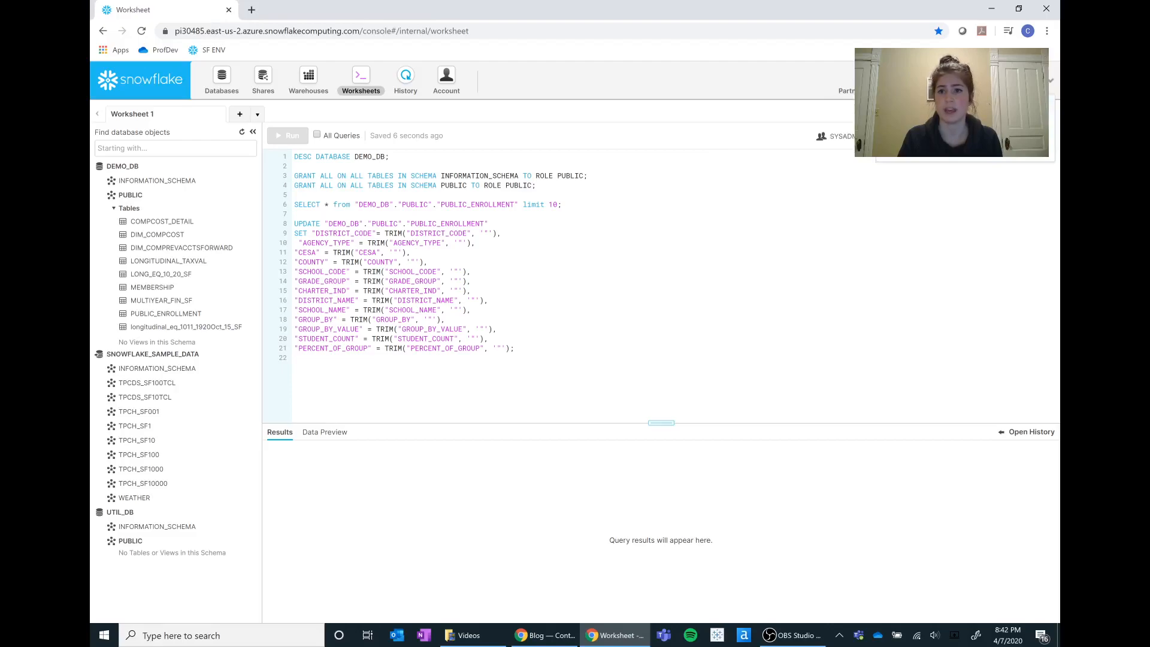
pyautogui.moveTo(1018, 119)
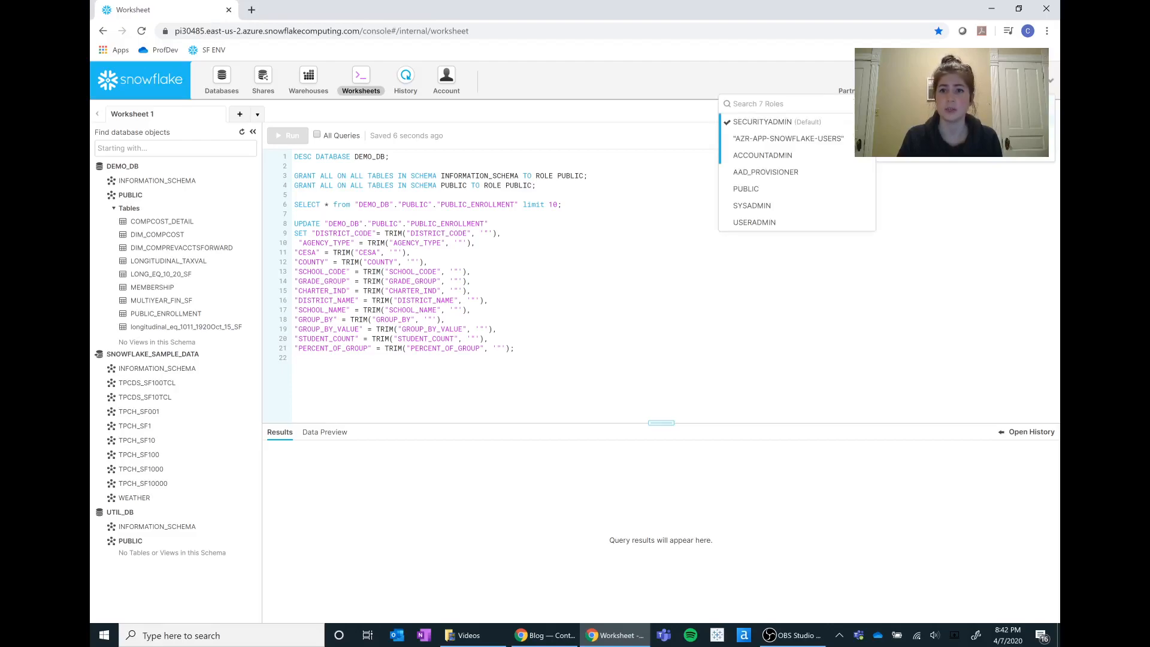
pyautogui.click(763, 197)
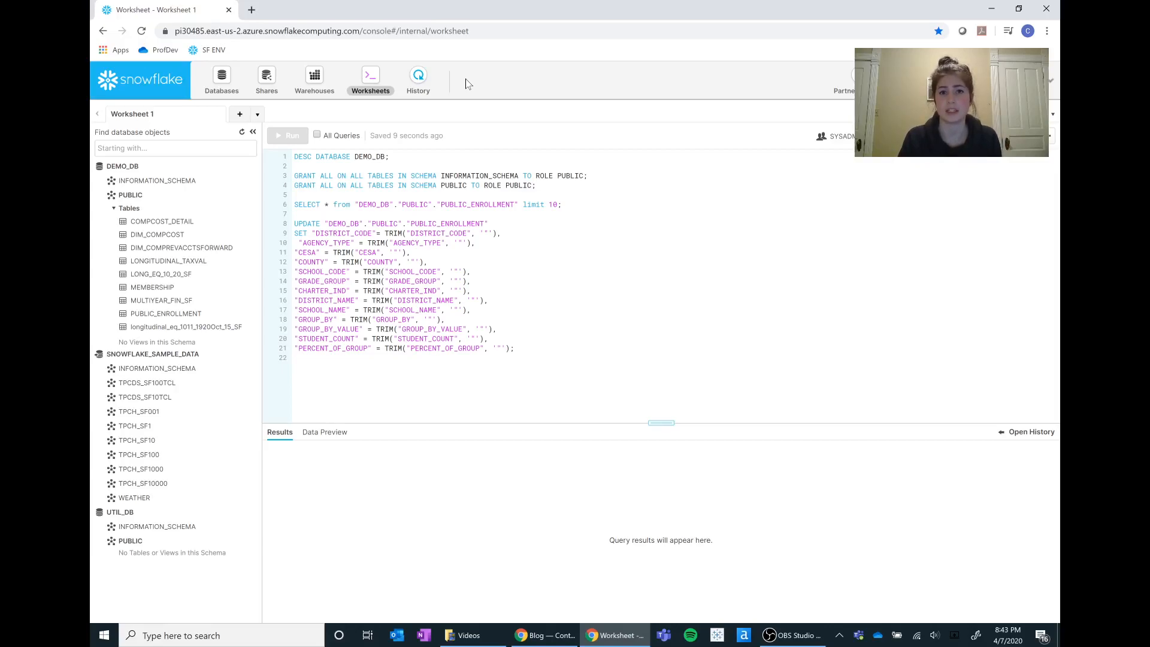
# Switch the active role back to SECURITYADMIN and display the list of available roles again.
pyautogui.click(1019, 80)
pyautogui.moveTo(965, 117)
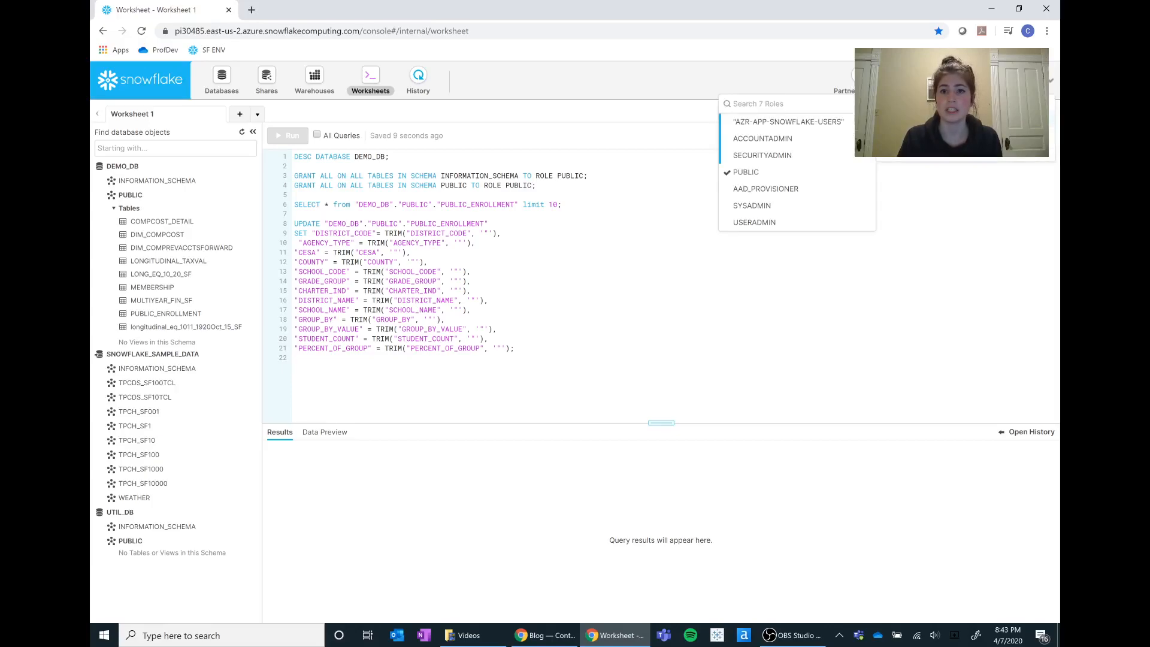
pyautogui.click(776, 157)
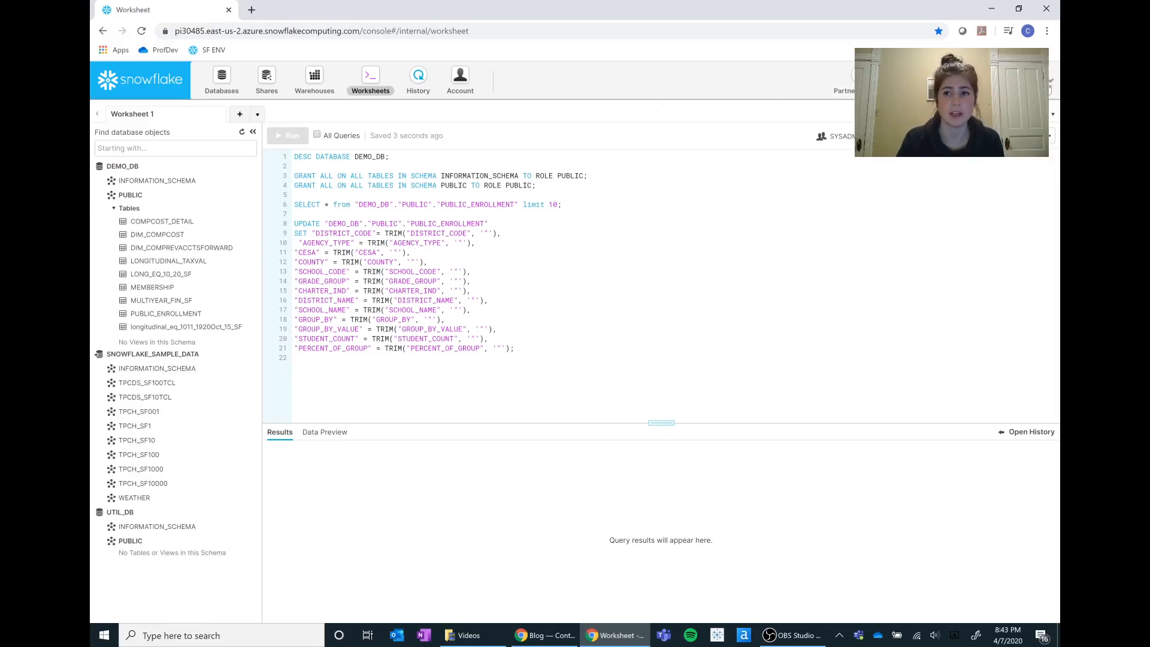
pyautogui.moveTo(965, 119)
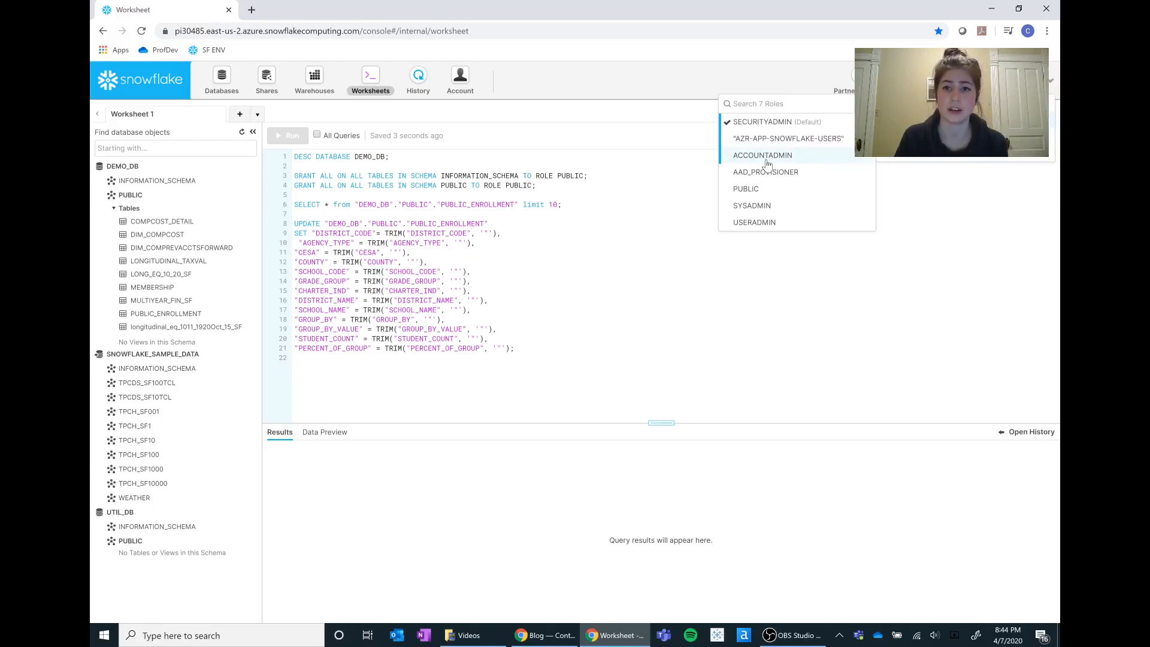
# View the column definitions of the COMPCOST_DETAIL table in the DEMO_DB database.
pyautogui.click(223, 81)
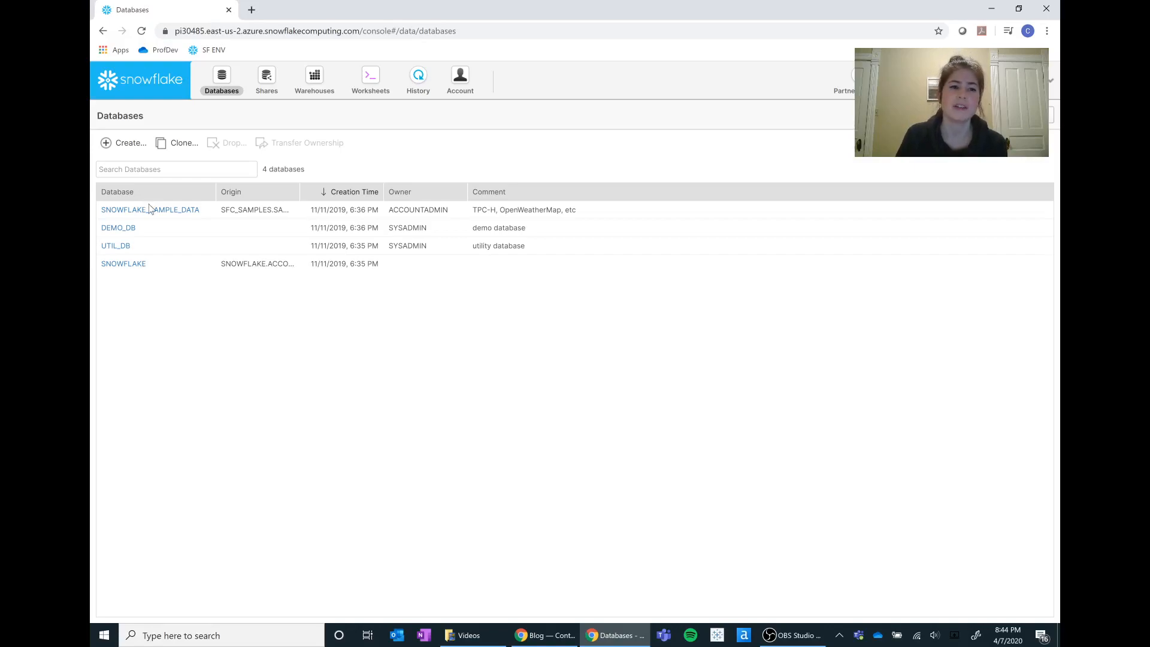
pyautogui.click(127, 230)
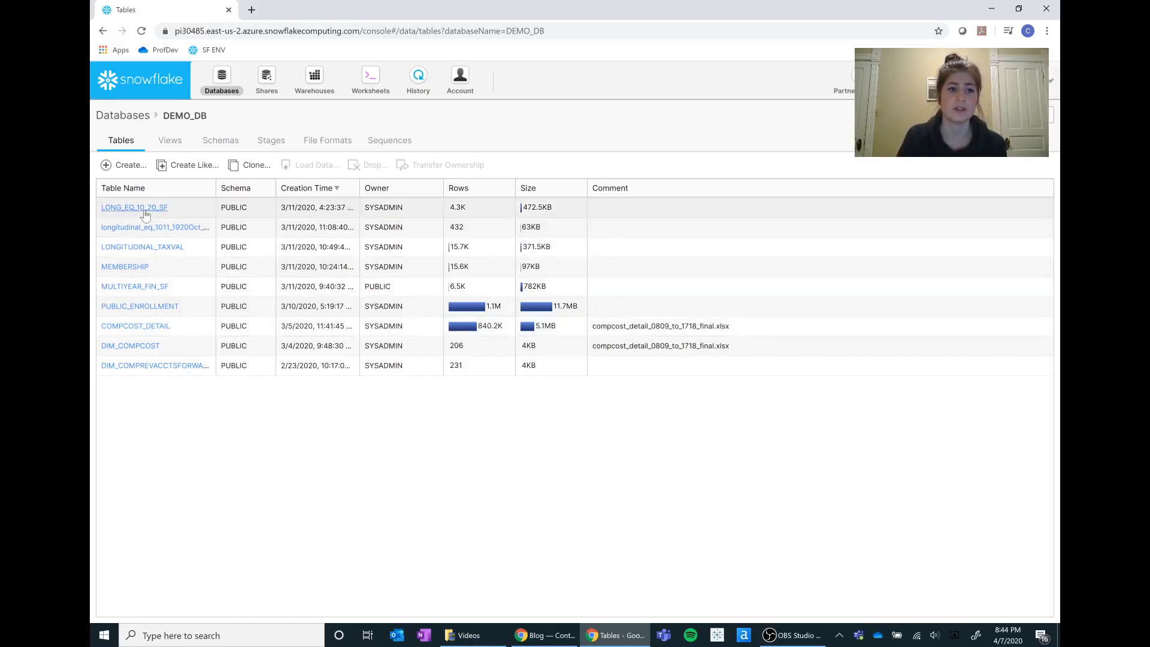
pyautogui.click(141, 331)
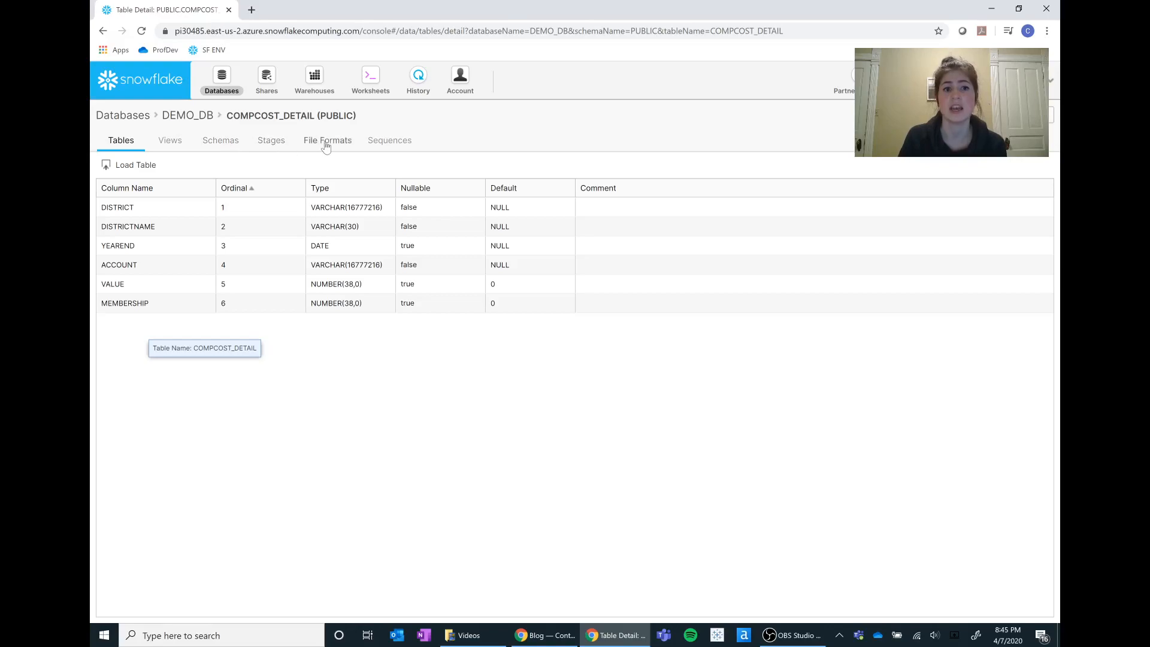
# View the sequences and file formats of DEMO_DB, and the list of warehouses.
pyautogui.click(390, 144)
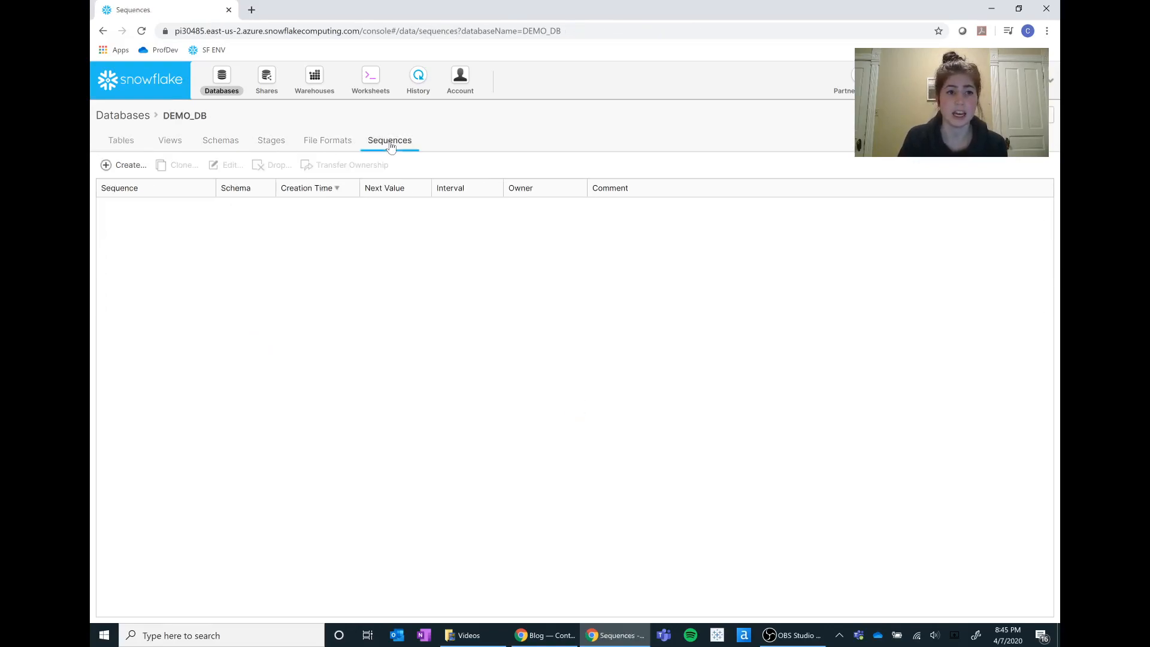
pyautogui.click(328, 144)
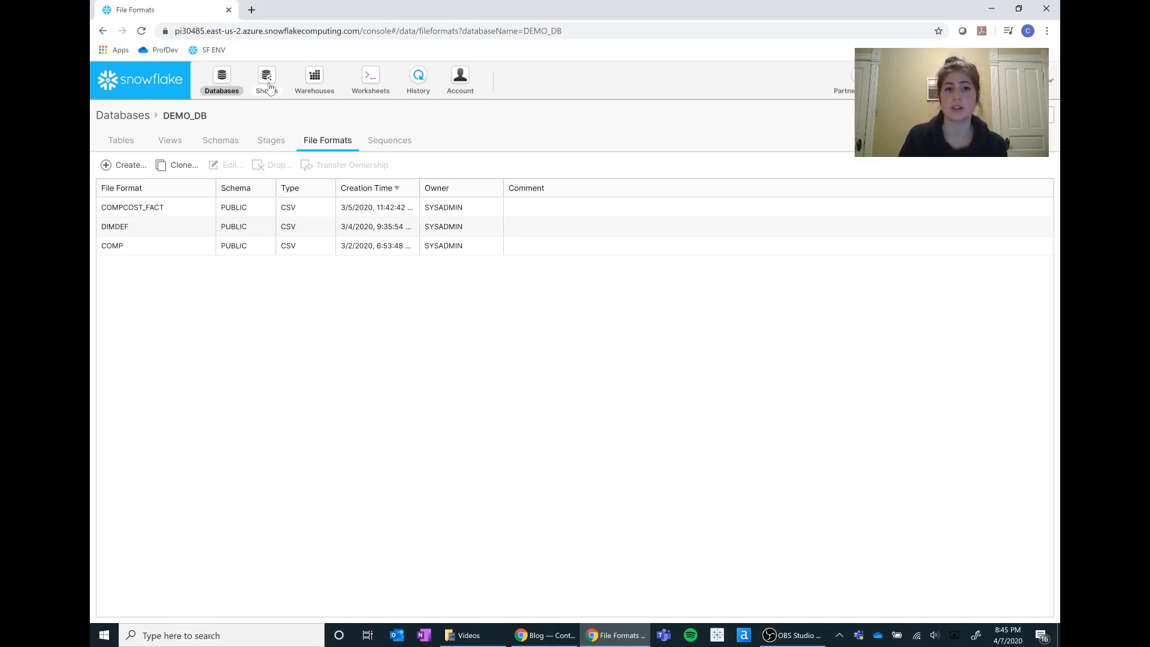
pyautogui.click(317, 89)
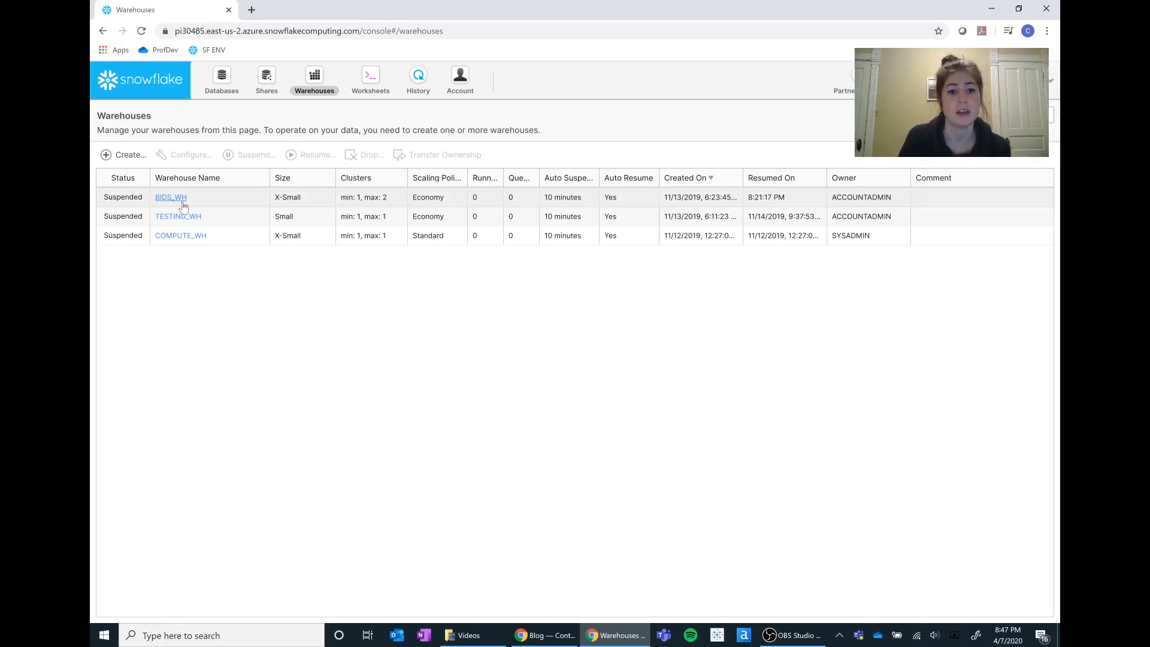
# Run only the worksheet's SELECT query on PUBLIC_ENROLLMENT with limit 10 and look across the result columns.
pyautogui.click(372, 77)
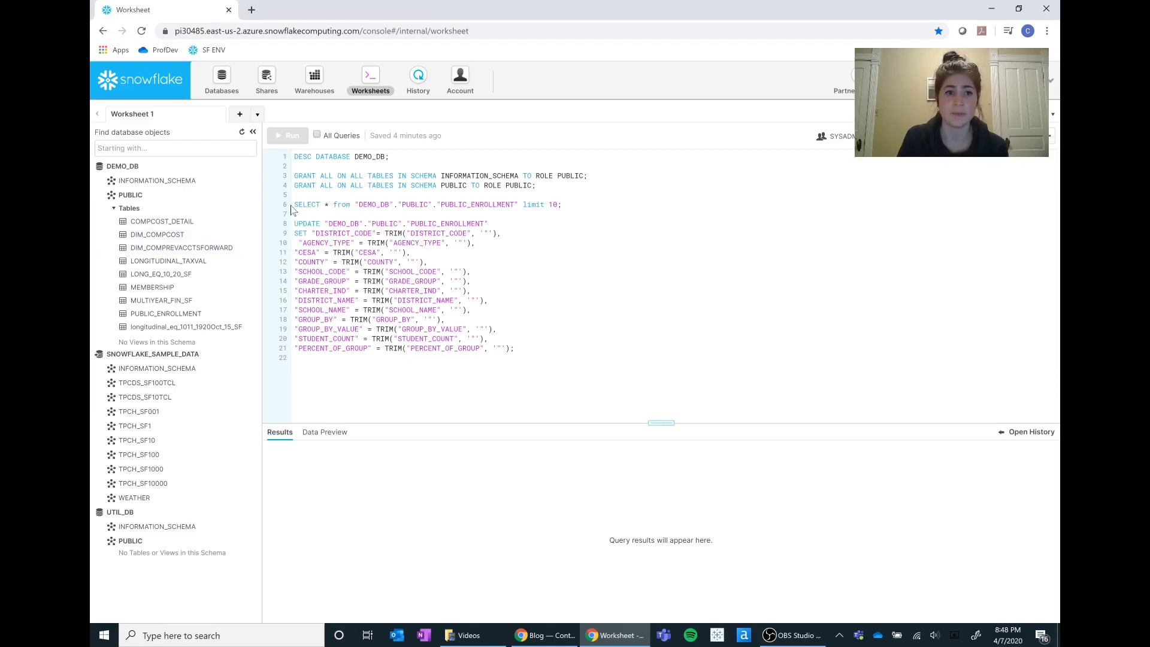
pyautogui.moveTo(295, 205); pyautogui.dragTo(561, 205)
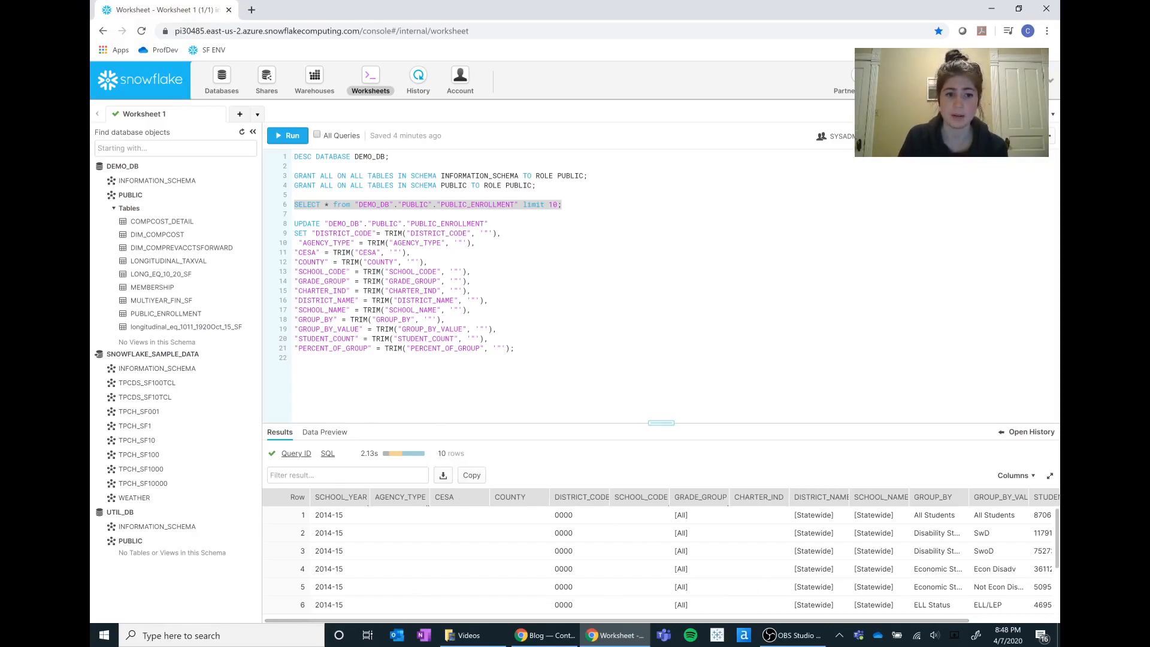
pyautogui.moveTo(647, 621); pyautogui.dragTo(756, 630)
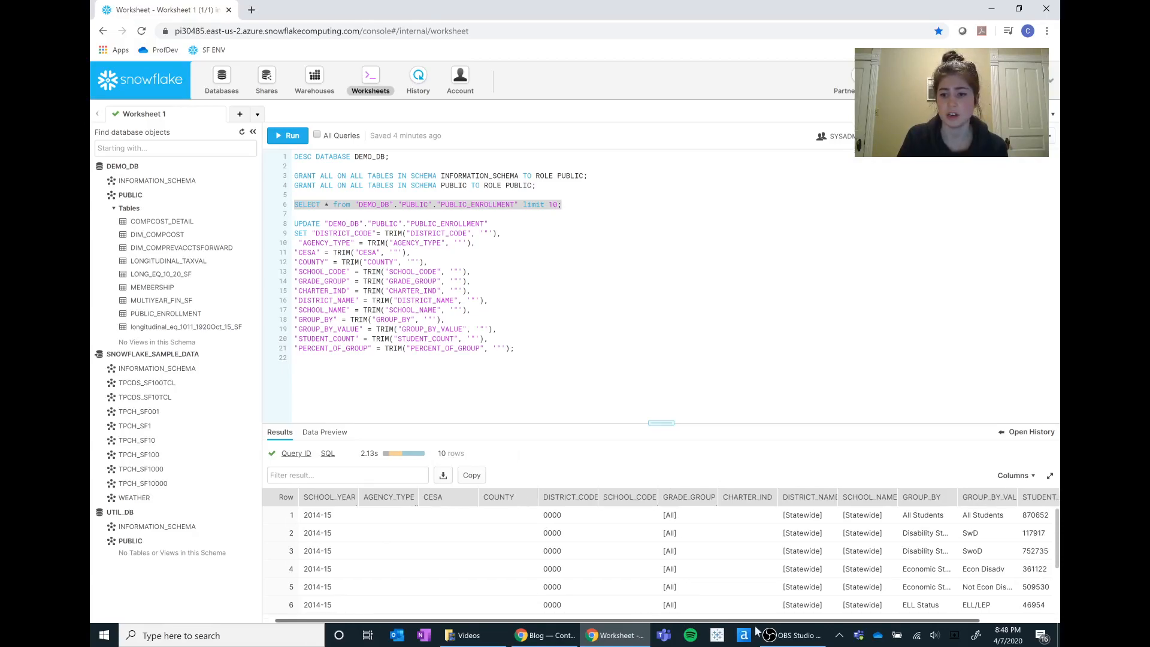
# Limit the displayed result columns to SCHOOL_YEAR, AGENCY_TYPE and DISTRICT_NAME.
pyautogui.click(1021, 478)
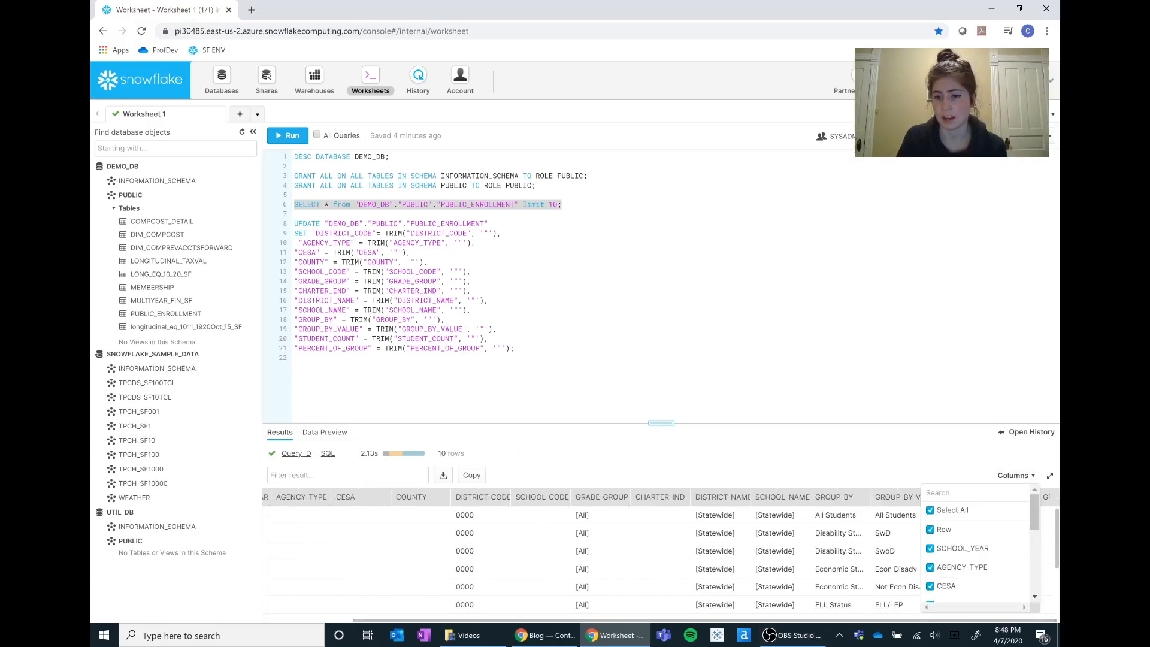
pyautogui.moveTo(1031, 510); pyautogui.dragTo(1032, 594)
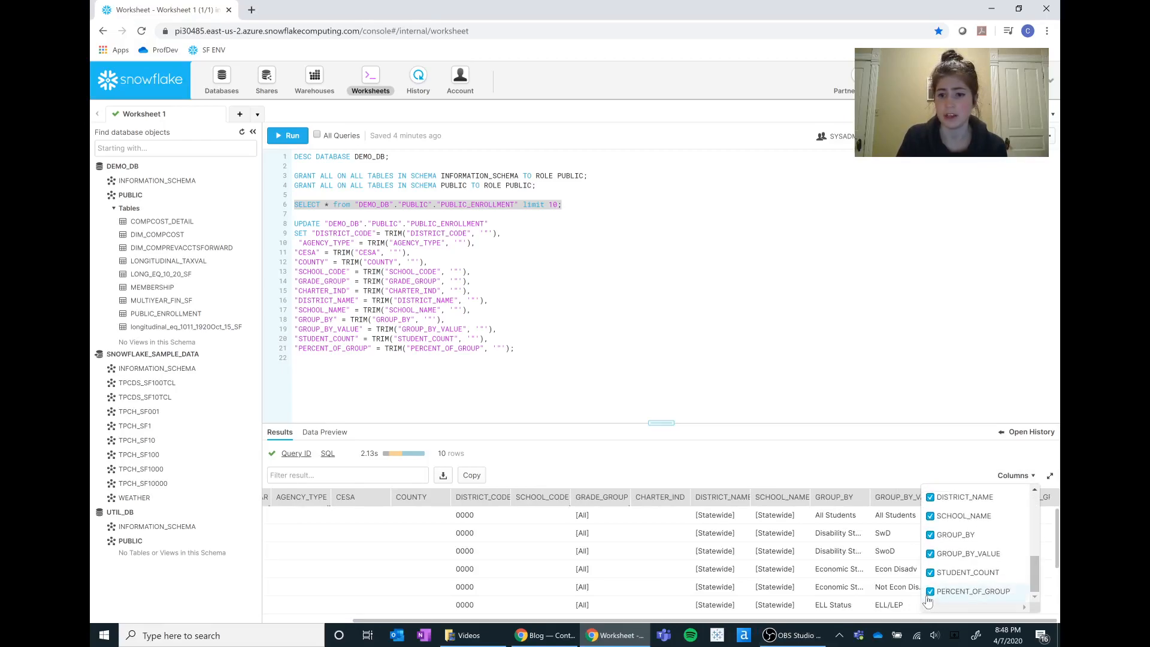
pyautogui.moveTo(1030, 577); pyautogui.dragTo(1029, 503)
pyautogui.click(930, 510)
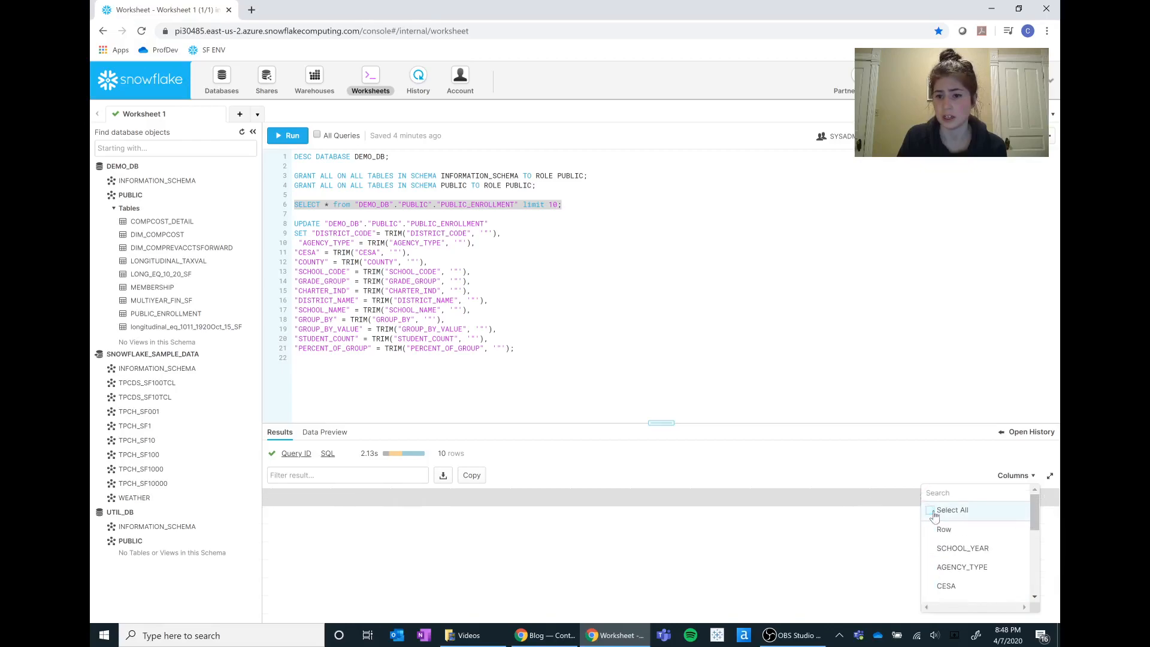
pyautogui.click(930, 550)
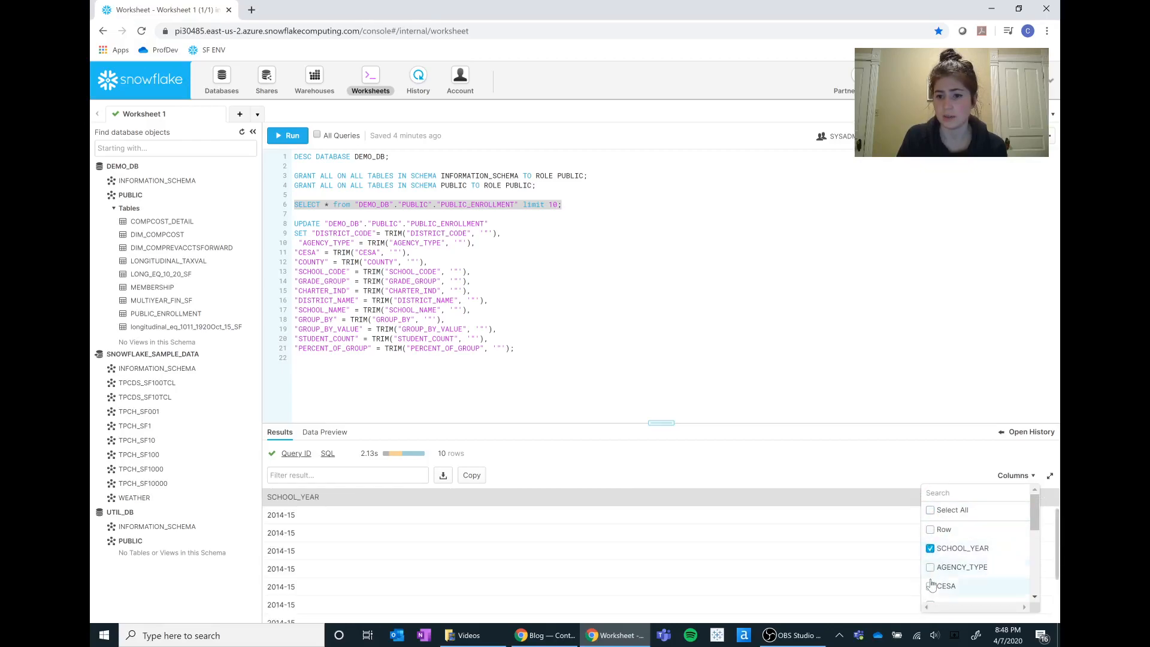
pyautogui.click(930, 568)
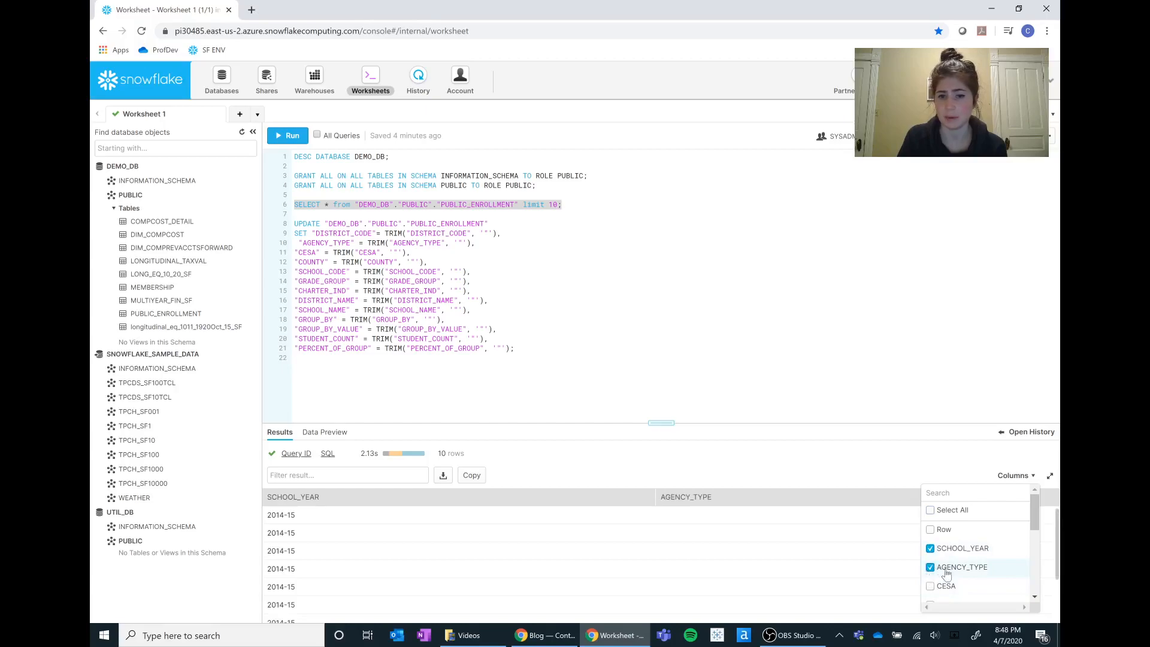
pyautogui.moveTo(1033, 518); pyautogui.dragTo(1035, 565)
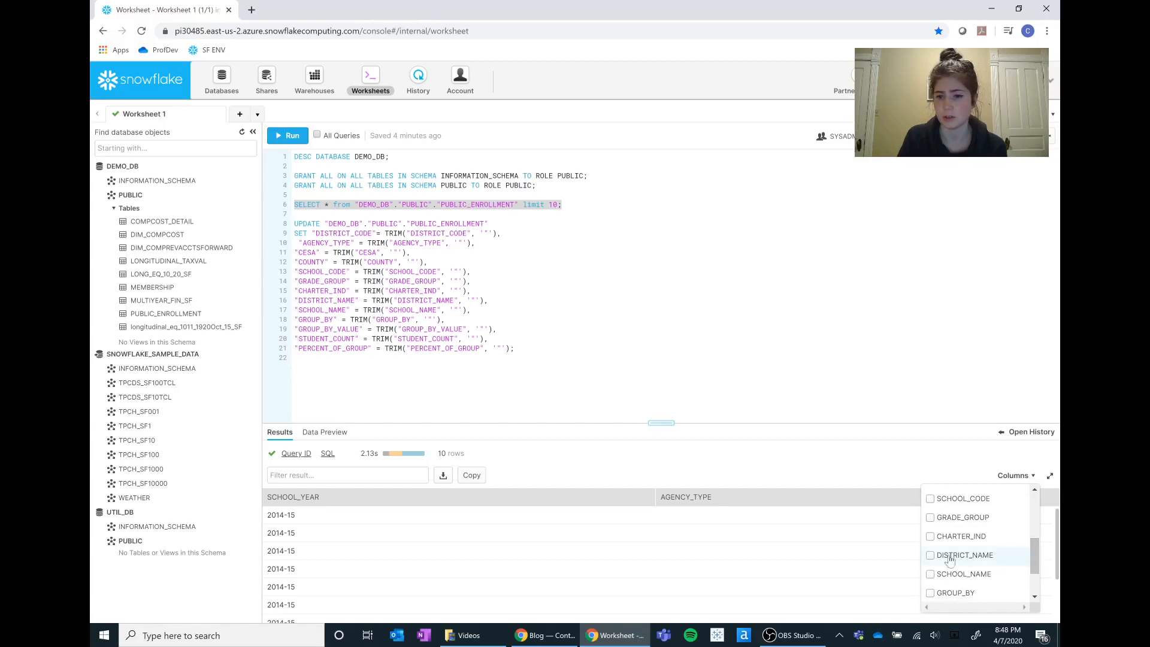
pyautogui.click(930, 555)
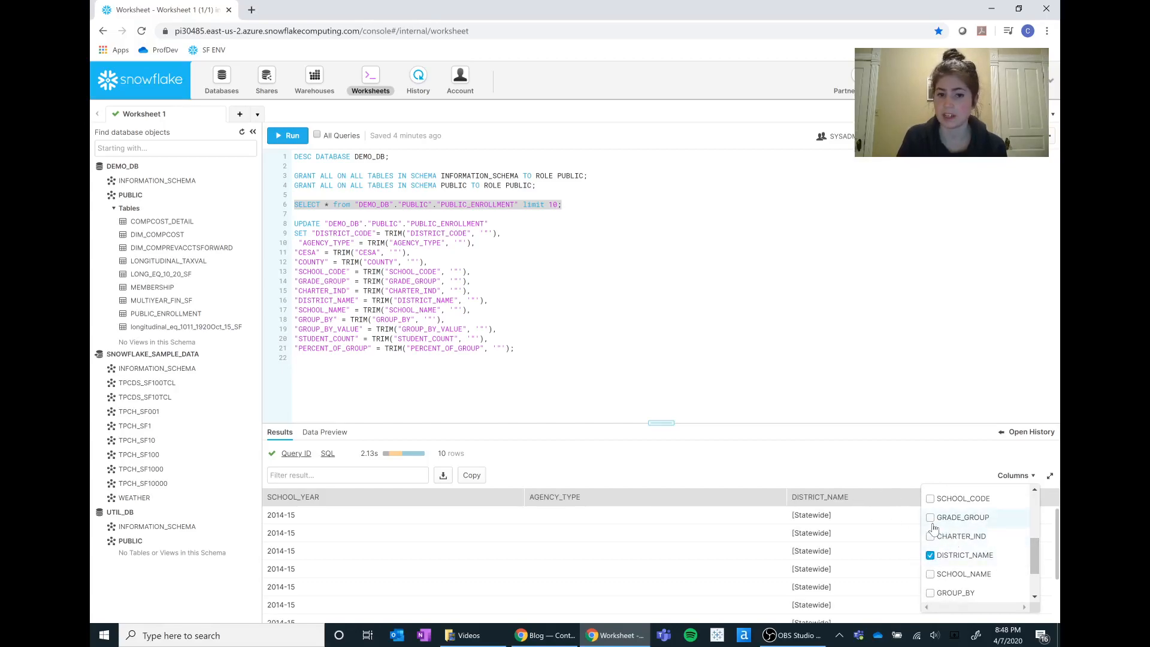
pyautogui.click(875, 480)
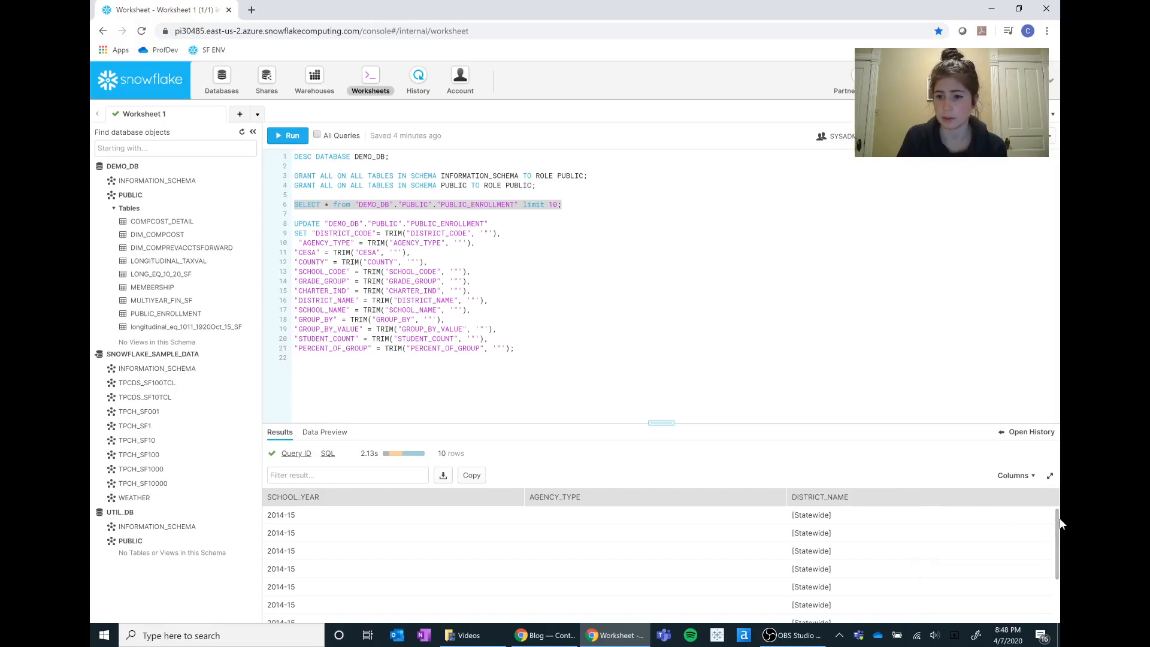
pyautogui.moveTo(1057, 525)
pyautogui.mouseDown()
pyautogui.moveTo(1057, 565)
pyautogui.moveTo(1058, 524)
pyautogui.mouseUp()
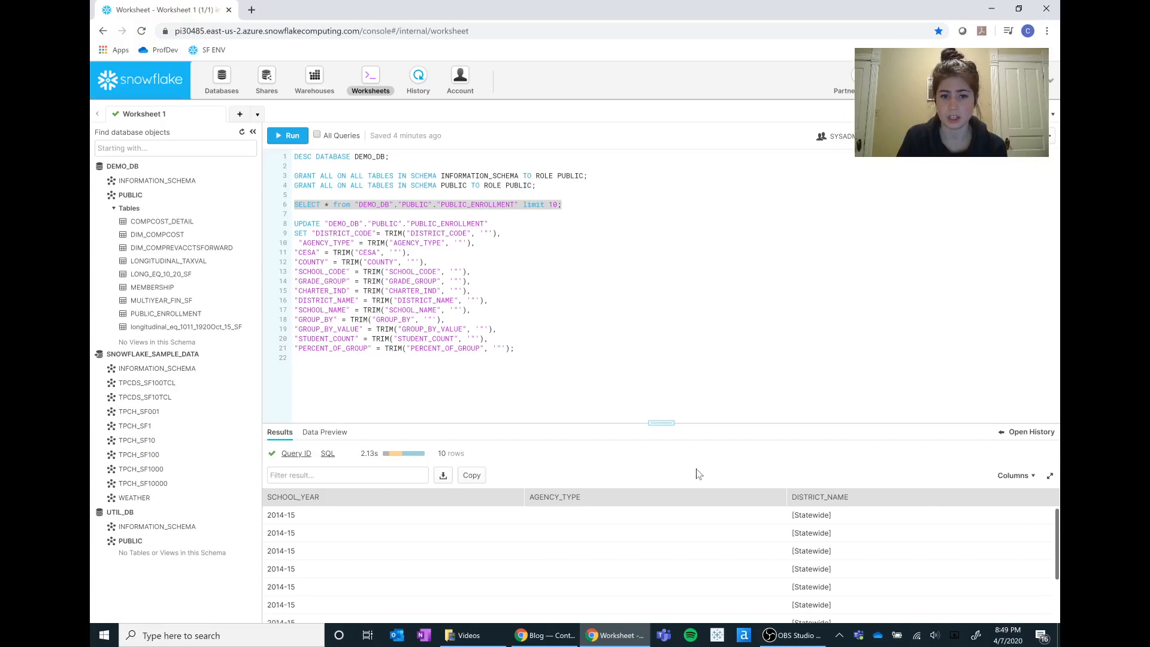
# Examine the file name and file format options for exporting the query results, without exporting.
pyautogui.click(444, 476)
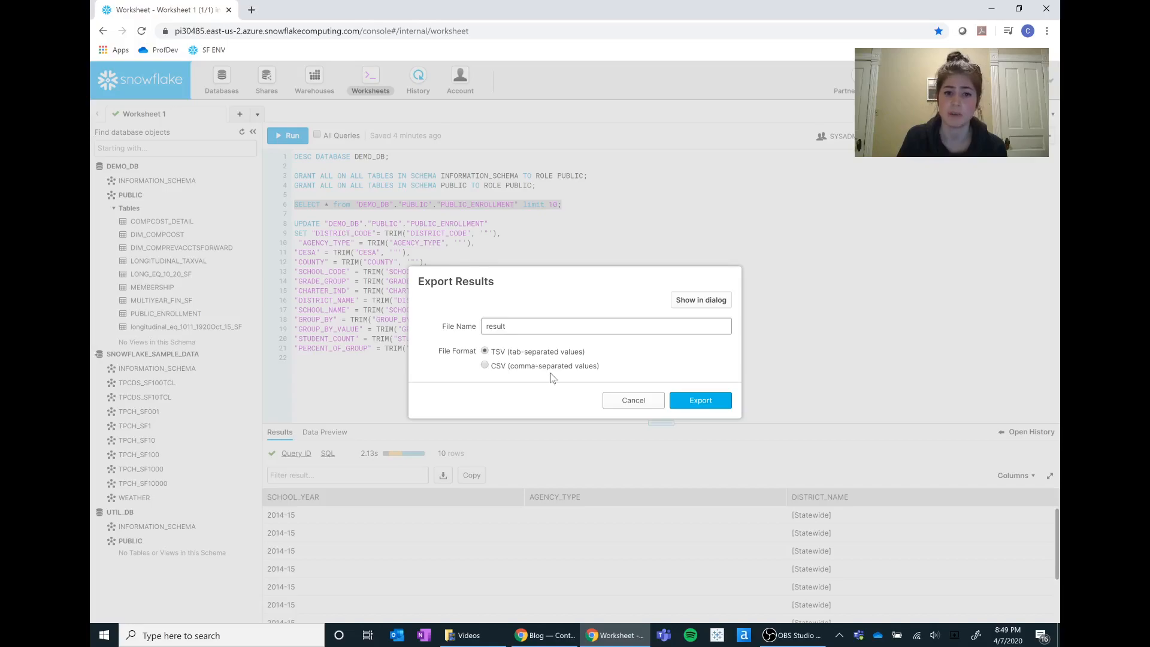
pyautogui.moveTo(507, 327); pyautogui.dragTo(483, 326)
pyautogui.click(653, 402)
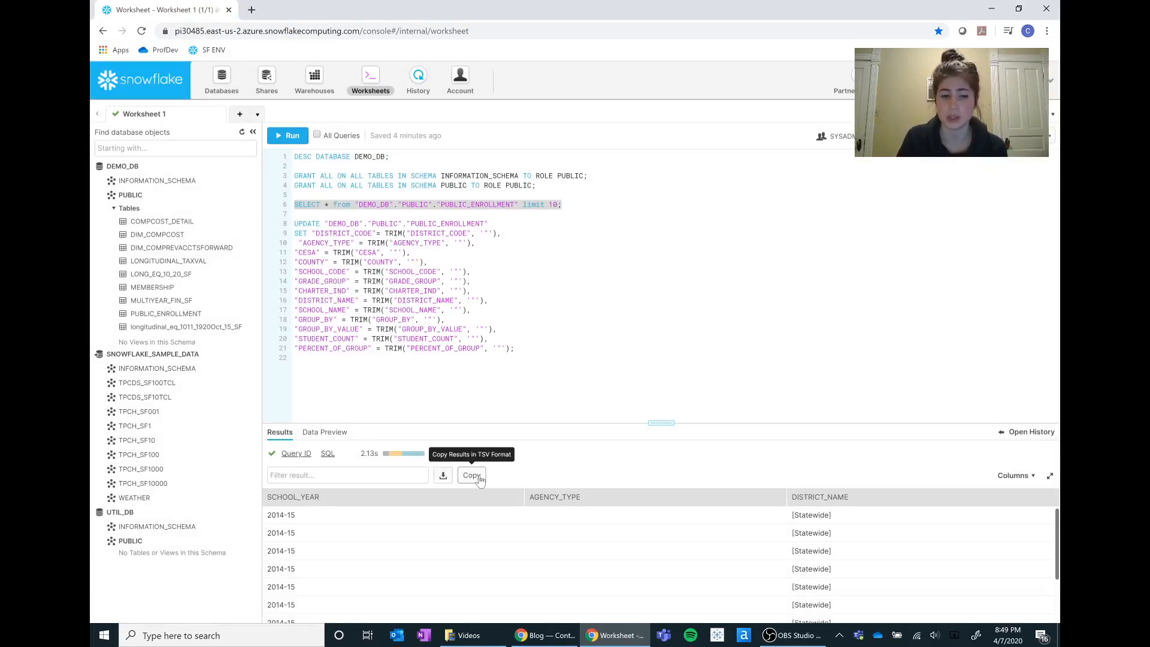
# View the worksheet's data preview area and open its query history.
pyautogui.click(332, 438)
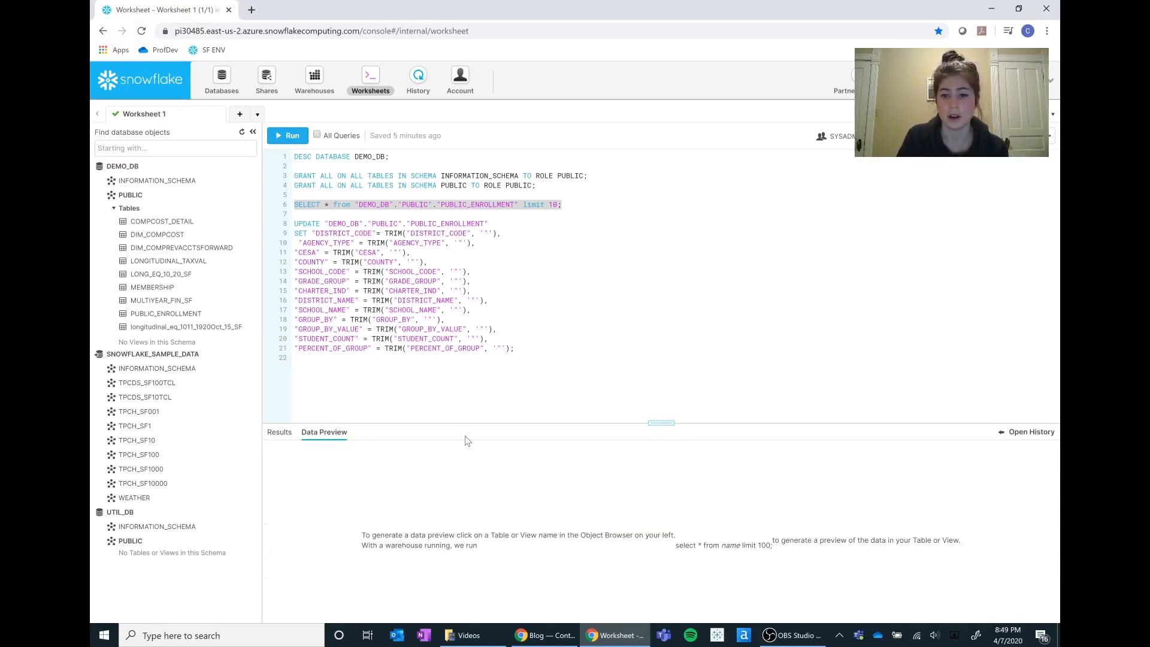
pyautogui.click(1025, 433)
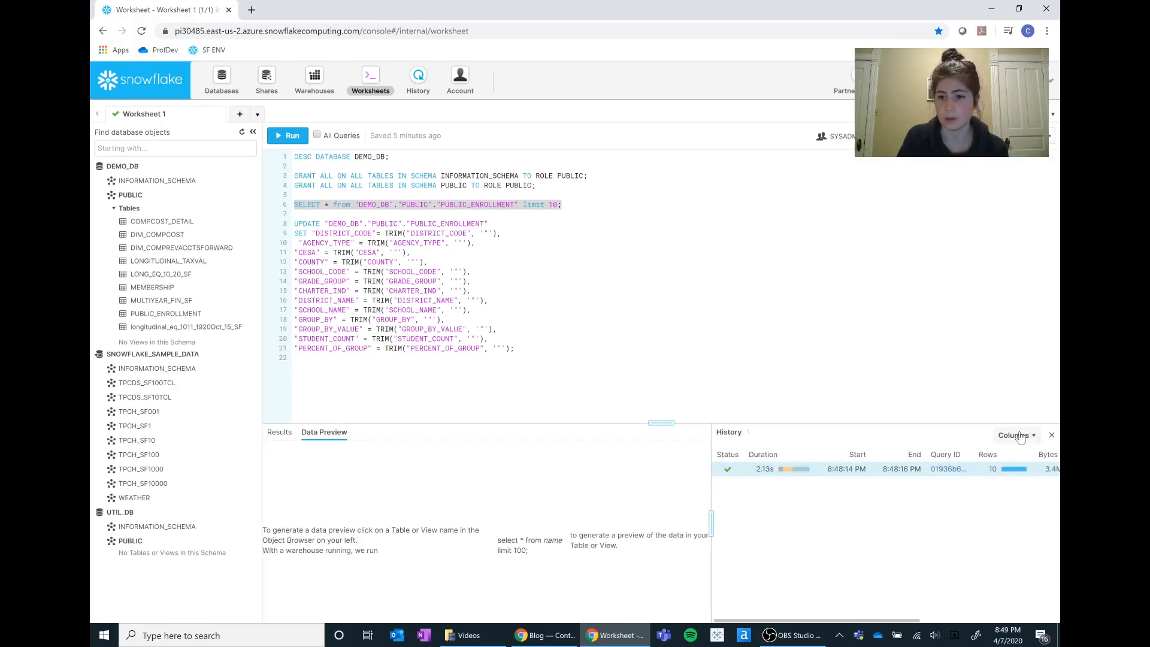
# Rerun the selected PUBLIC_ENROLLMENT query in Worksheet 1 and compare the duration breakdowns of both runs in its history.
pyautogui.click(279, 433)
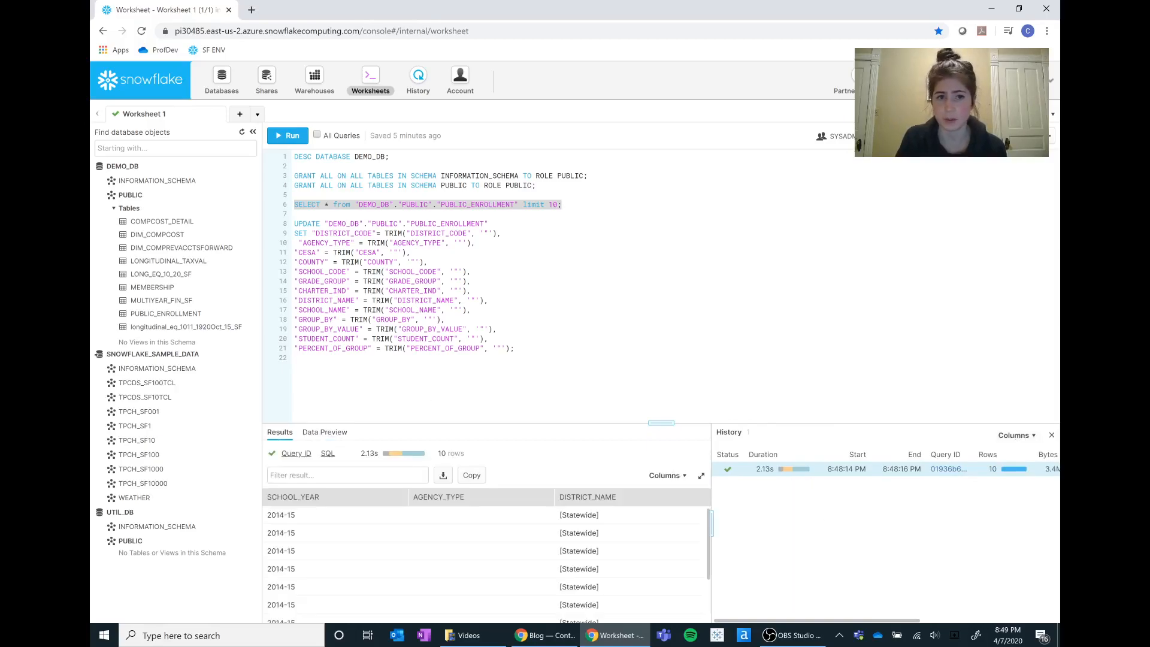
pyautogui.click(287, 137)
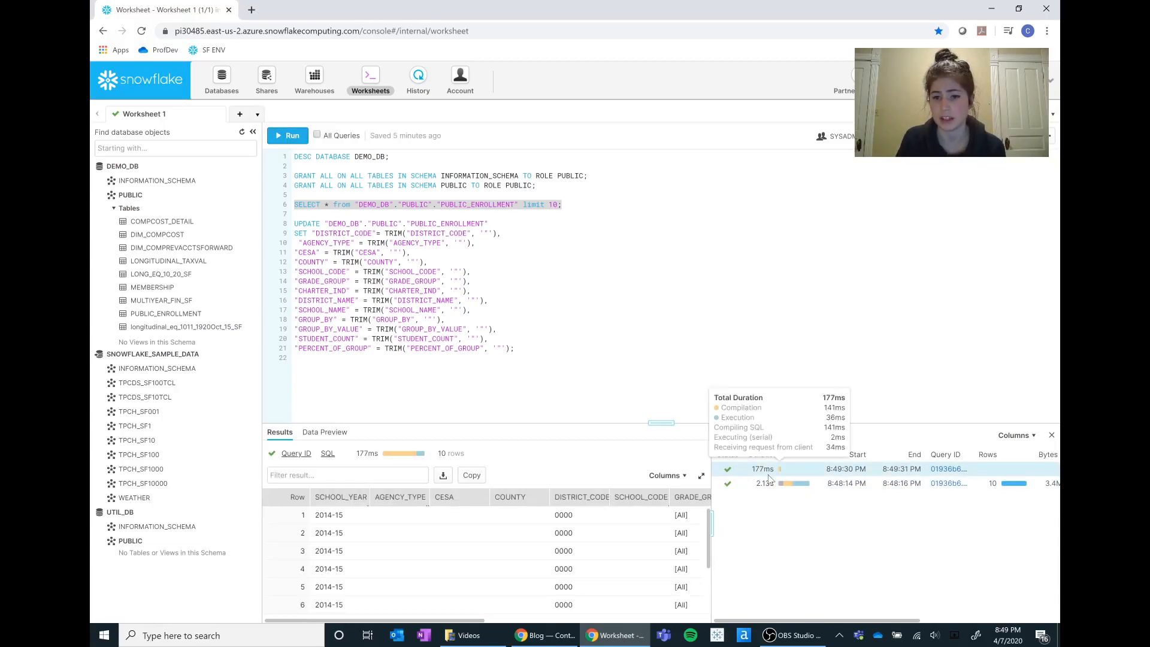
pyautogui.moveTo(786, 484)
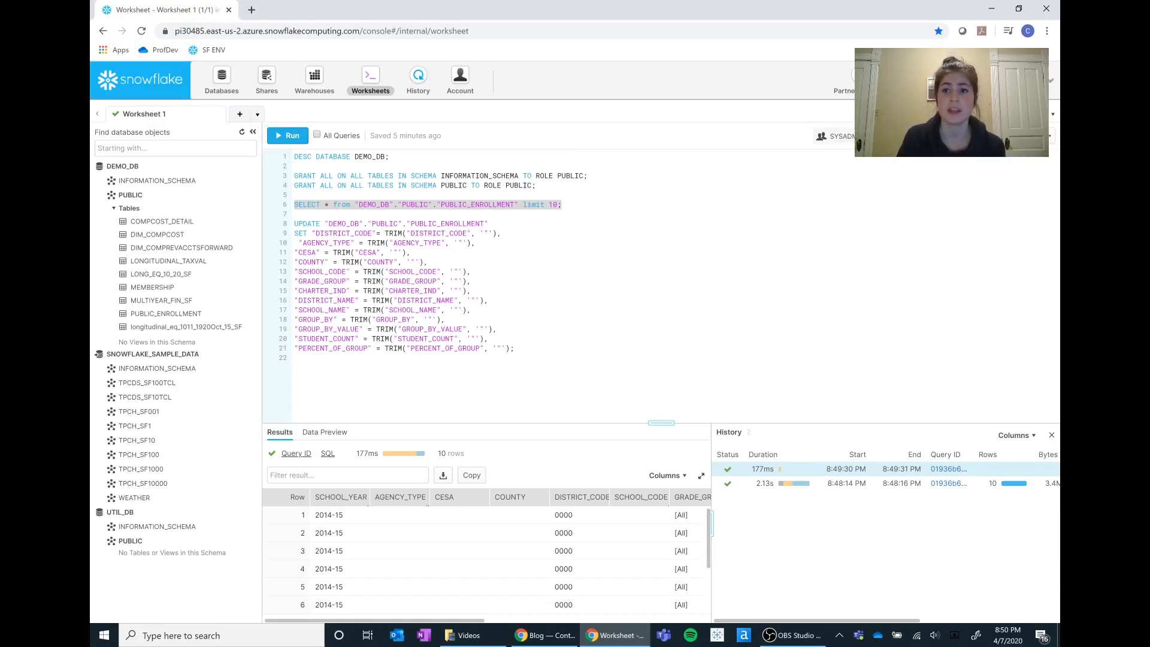
# Create a new worksheet and copy the SELECT query on PUBLIC_ENROLLMENT from Worksheet 1 into it.
pyautogui.click(241, 115)
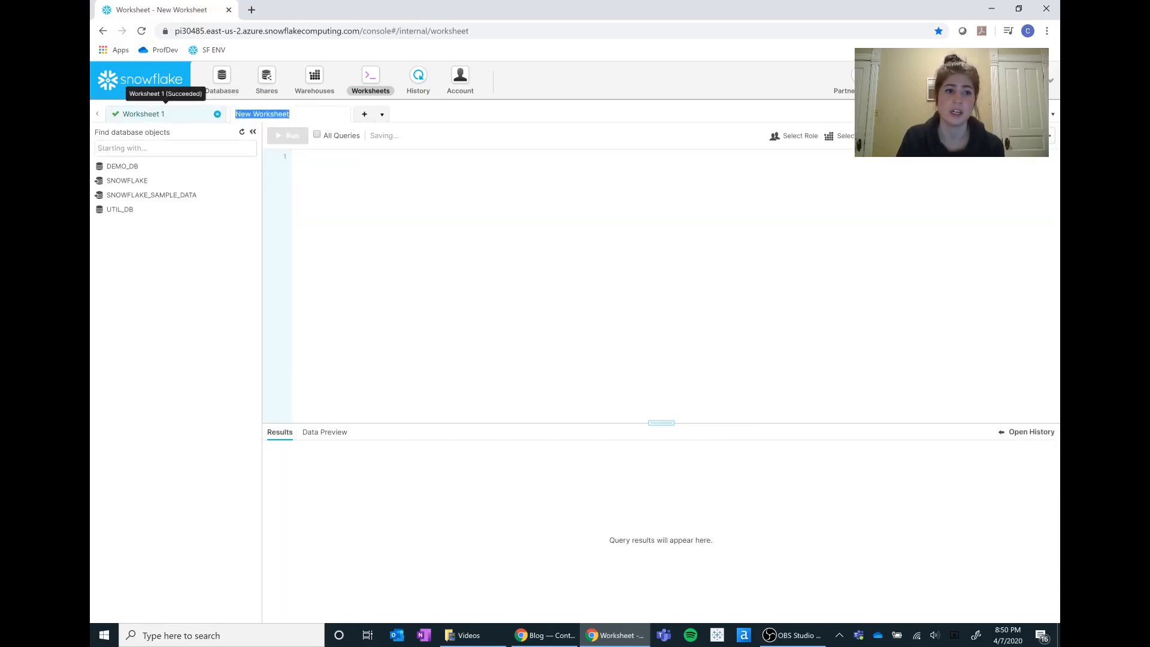
pyautogui.click(165, 114)
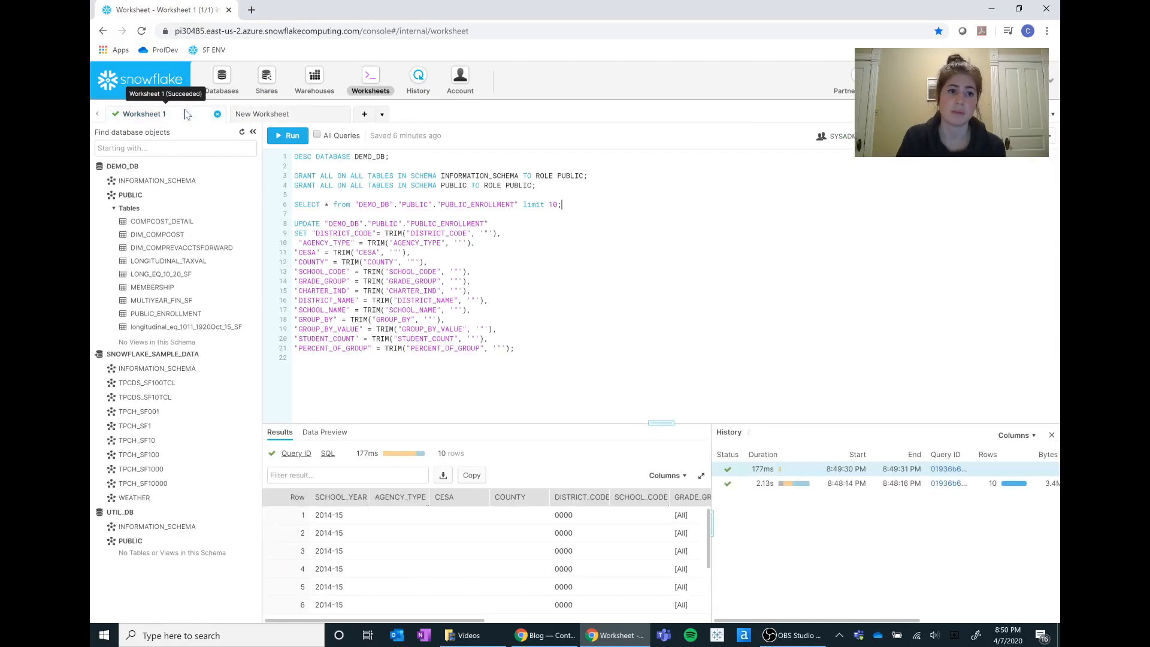
pyautogui.moveTo(562, 204); pyautogui.dragTo(294, 205)
pyautogui.hotkey('ctrl', 'c')
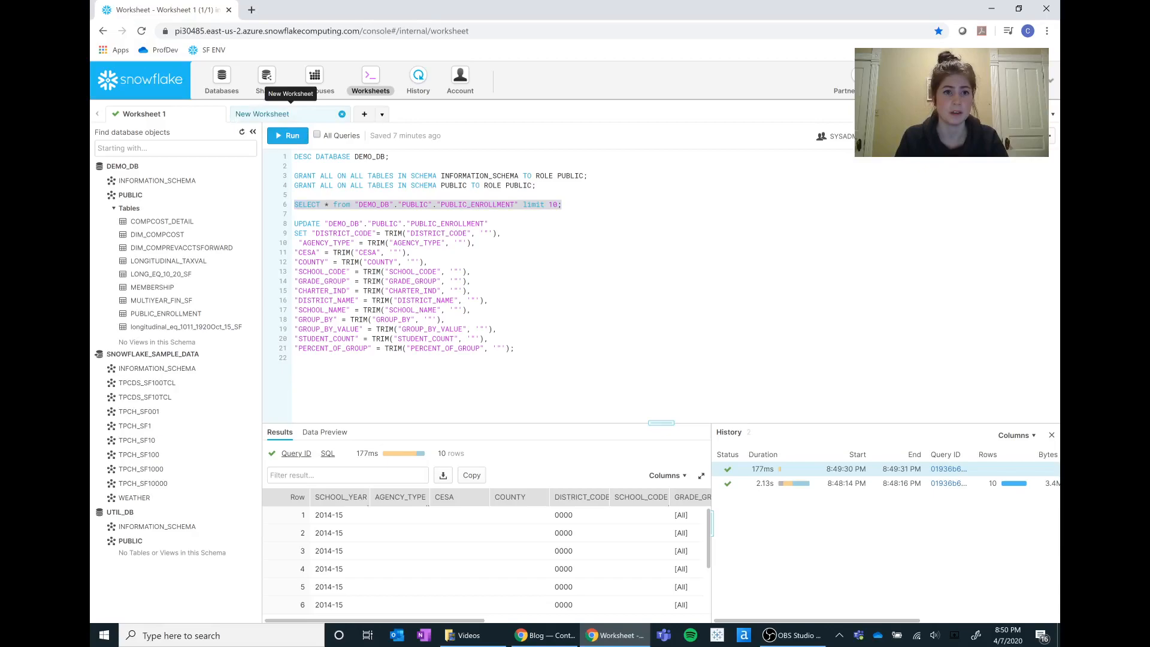
pyautogui.click(291, 114)
pyautogui.click(316, 178)
pyautogui.hotkey('ctrl', 'v')
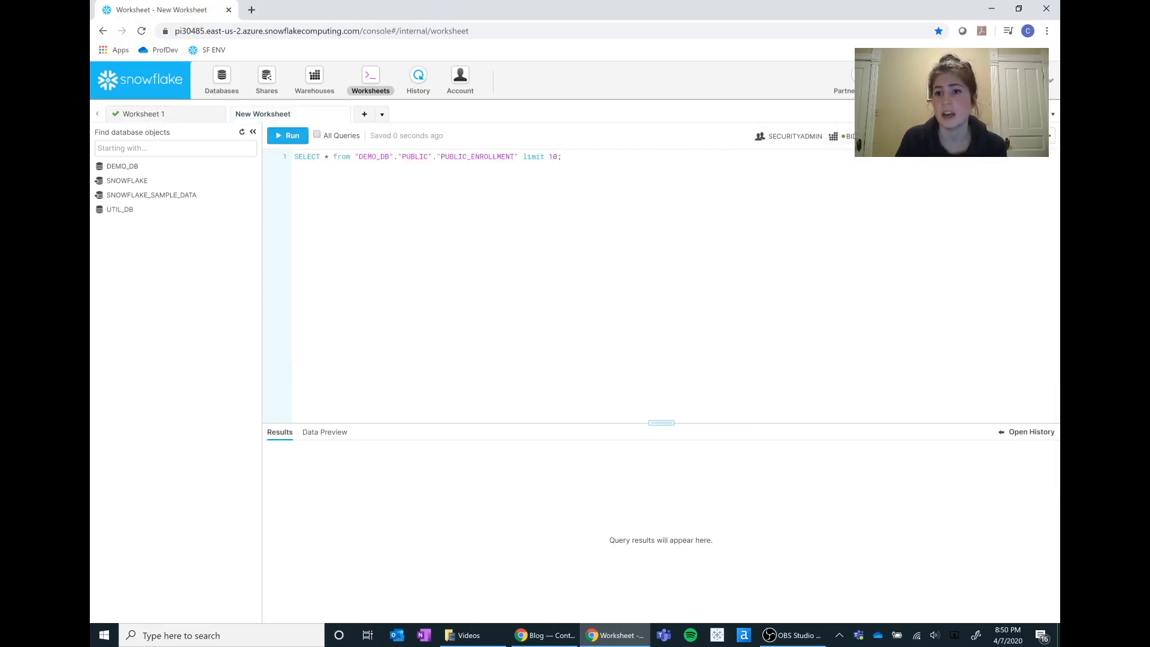
# Set the new worksheet's role to SYSADMIN in its context settings.
pyautogui.click(810, 142)
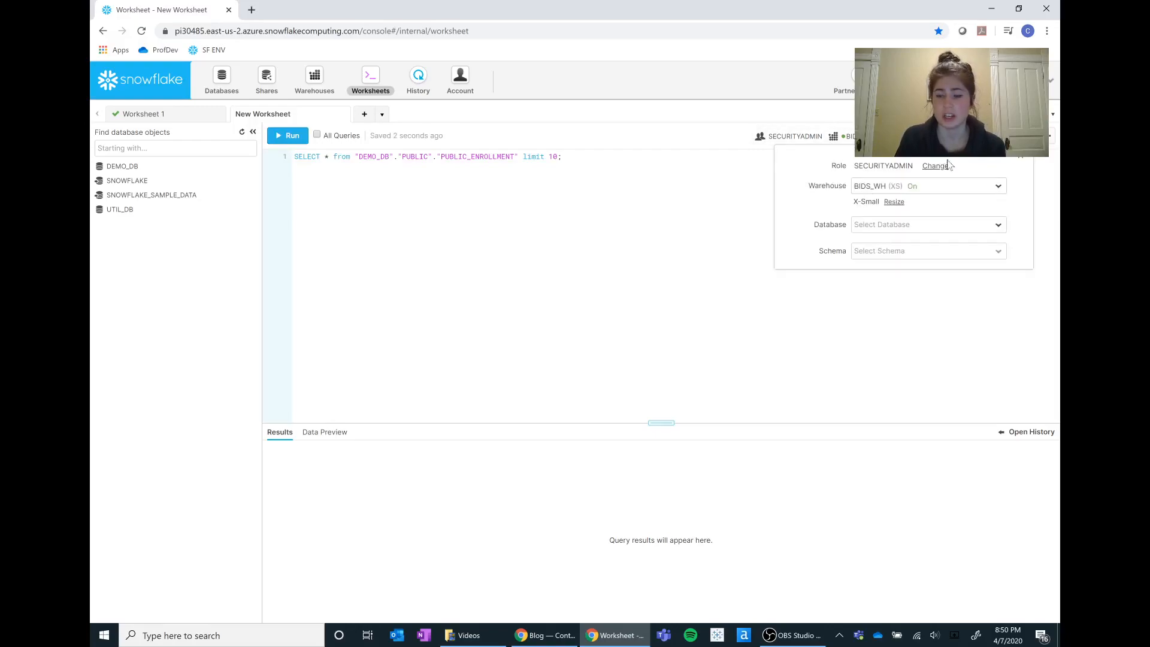
pyautogui.click(938, 168)
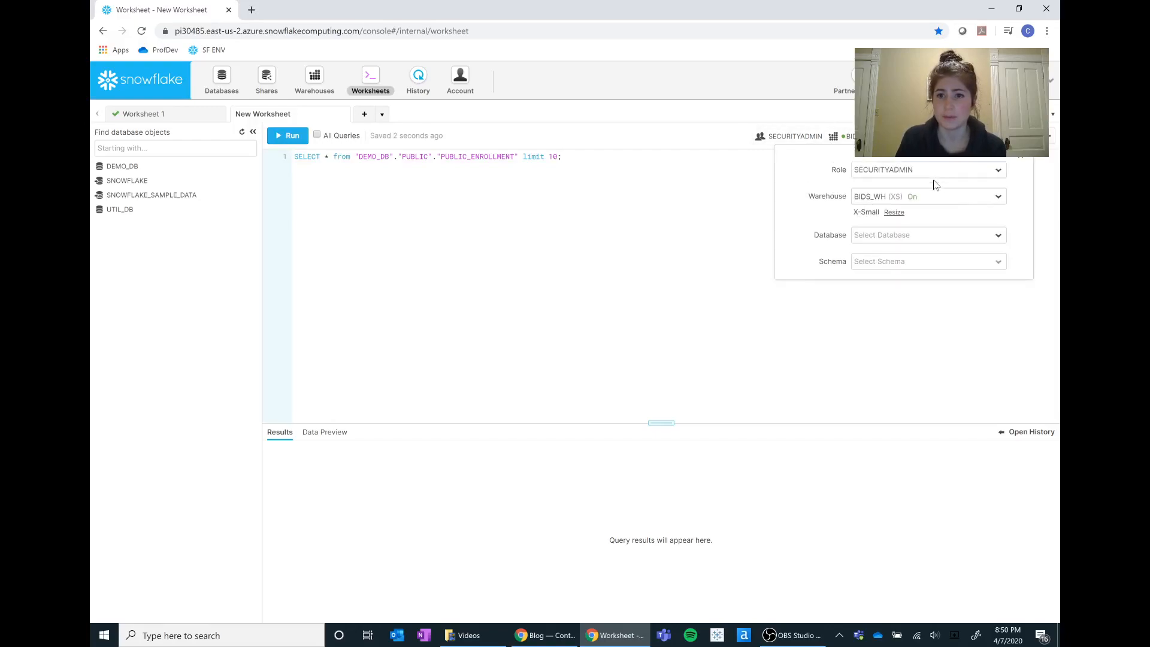
pyautogui.click(941, 175)
pyautogui.moveTo(1000, 208); pyautogui.dragTo(1000, 231)
pyautogui.click(903, 221)
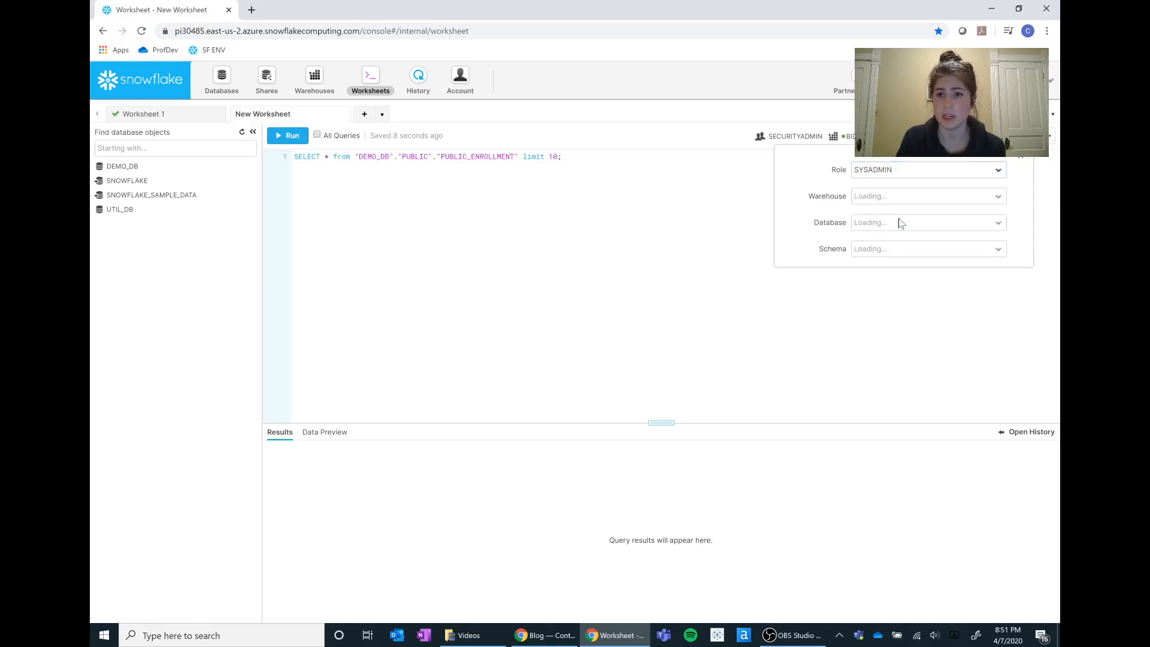
# Review the warehouses and databases available to the new worksheet without changing the selection.
pyautogui.click(995, 200)
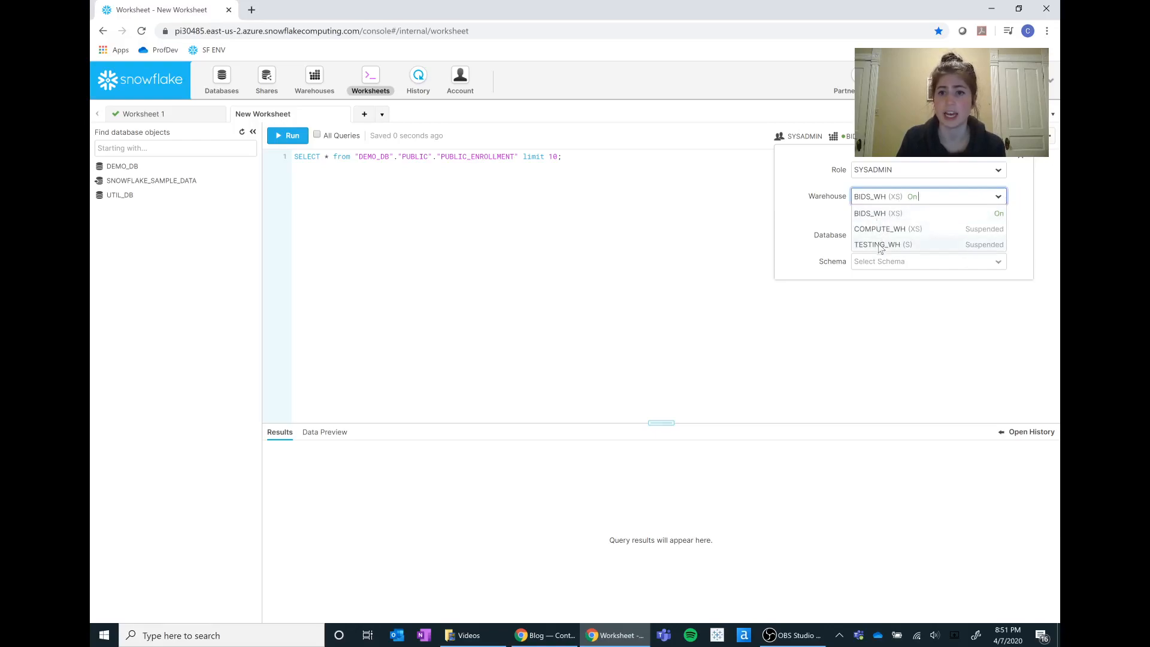
pyautogui.click(817, 230)
pyautogui.click(887, 235)
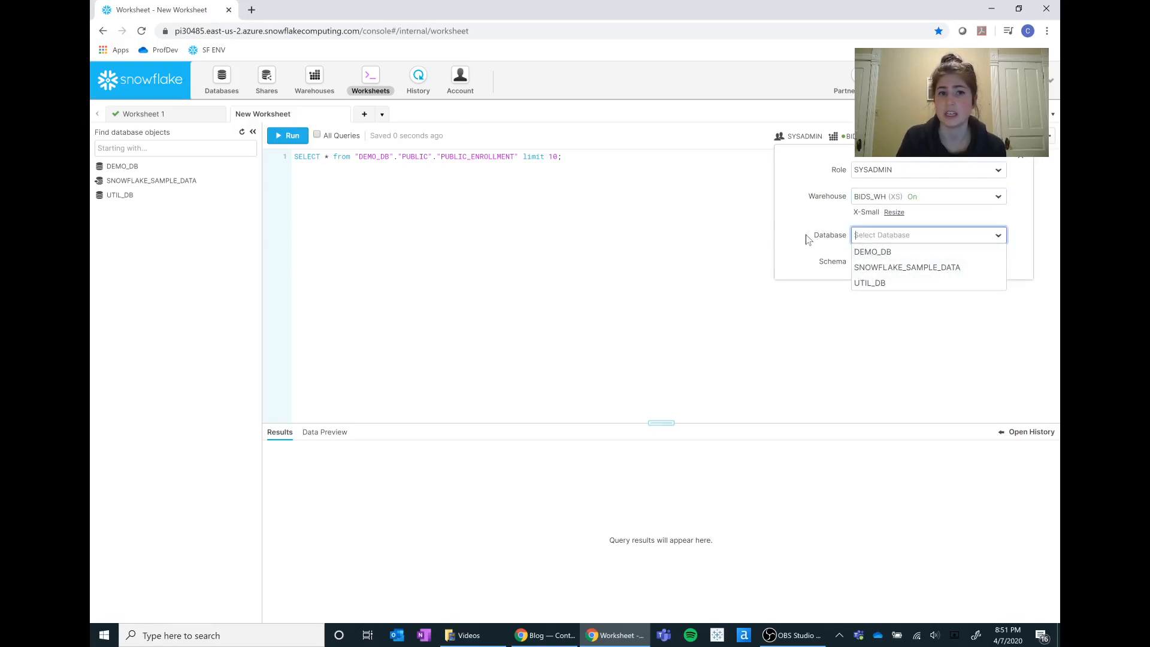
pyautogui.click(828, 241)
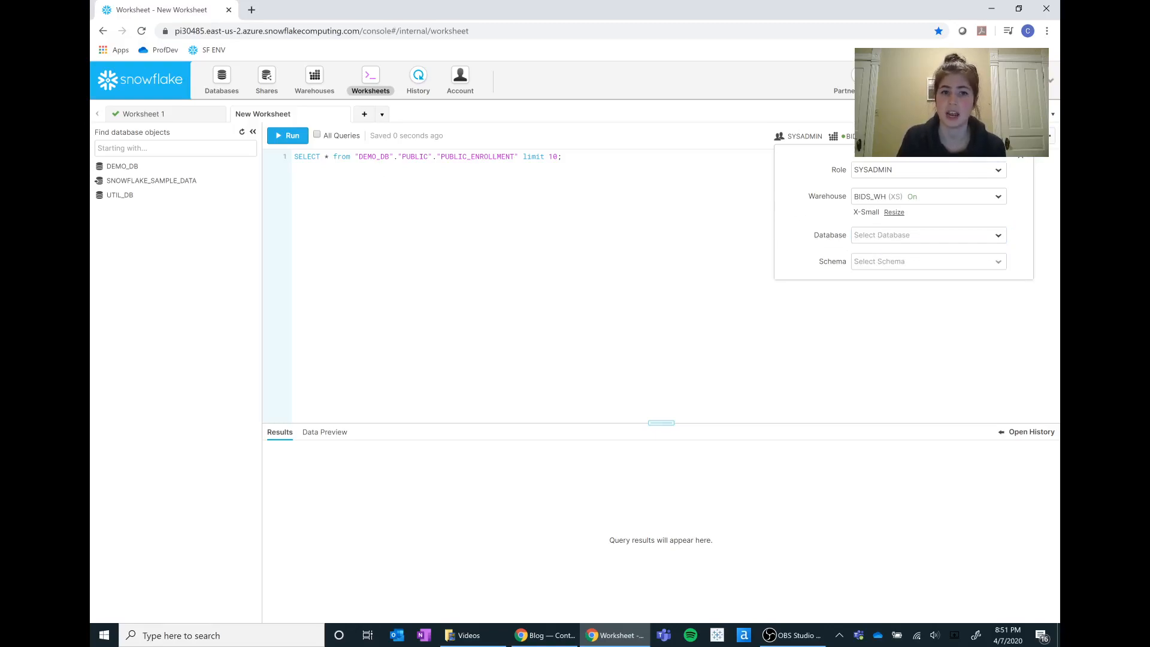
# Shorten the query's table reference to just "PUBLIC_ENROLLMENT", removing the database and schema qualifiers.
pyautogui.moveTo(432, 156); pyautogui.dragTo(367, 156)
pyautogui.press('BackSpace')
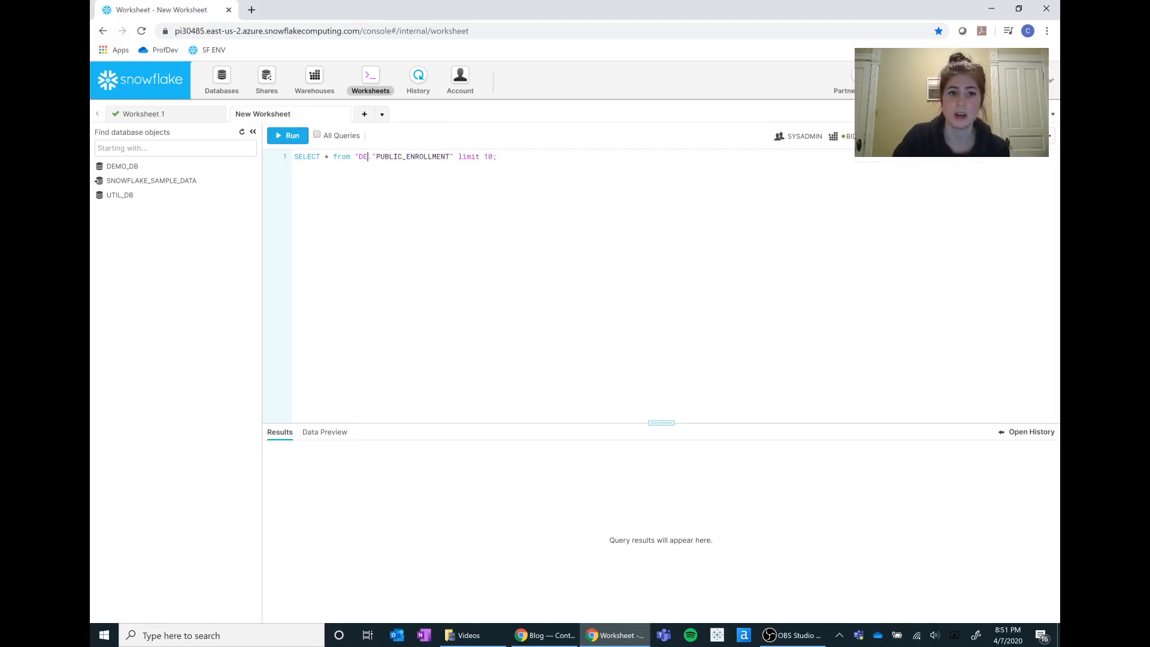
pyautogui.press('BackSpace')
pyautogui.press('BackSpace')
pyautogui.press('BackSpace')
pyautogui.press('BackSpace')
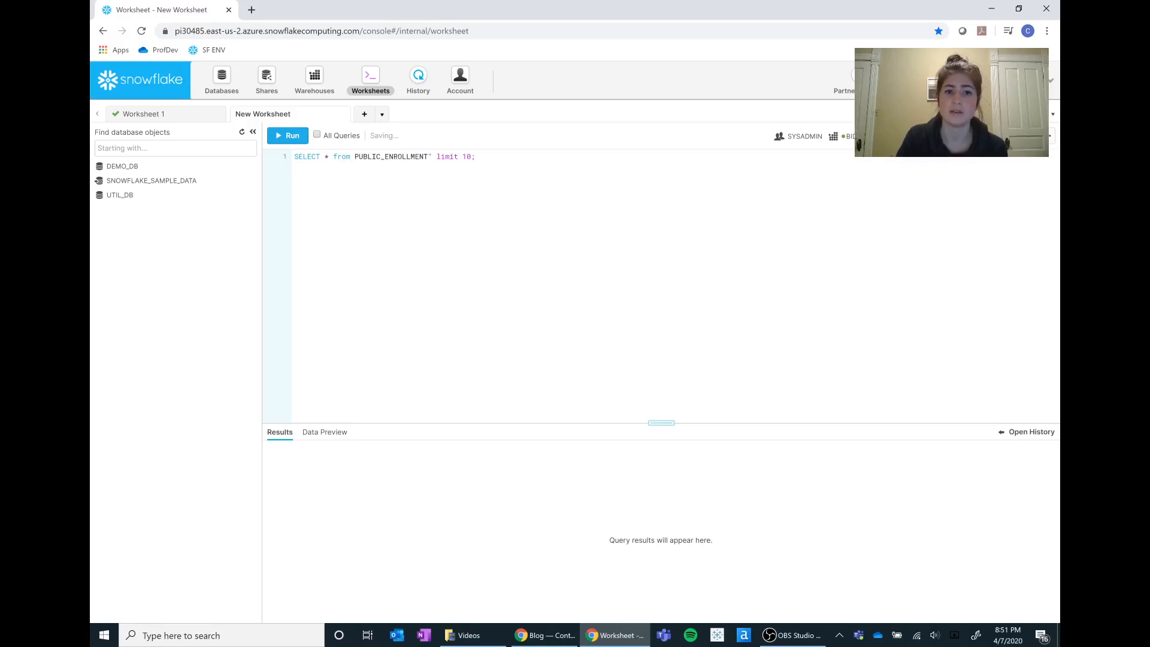
pyautogui.write('"')
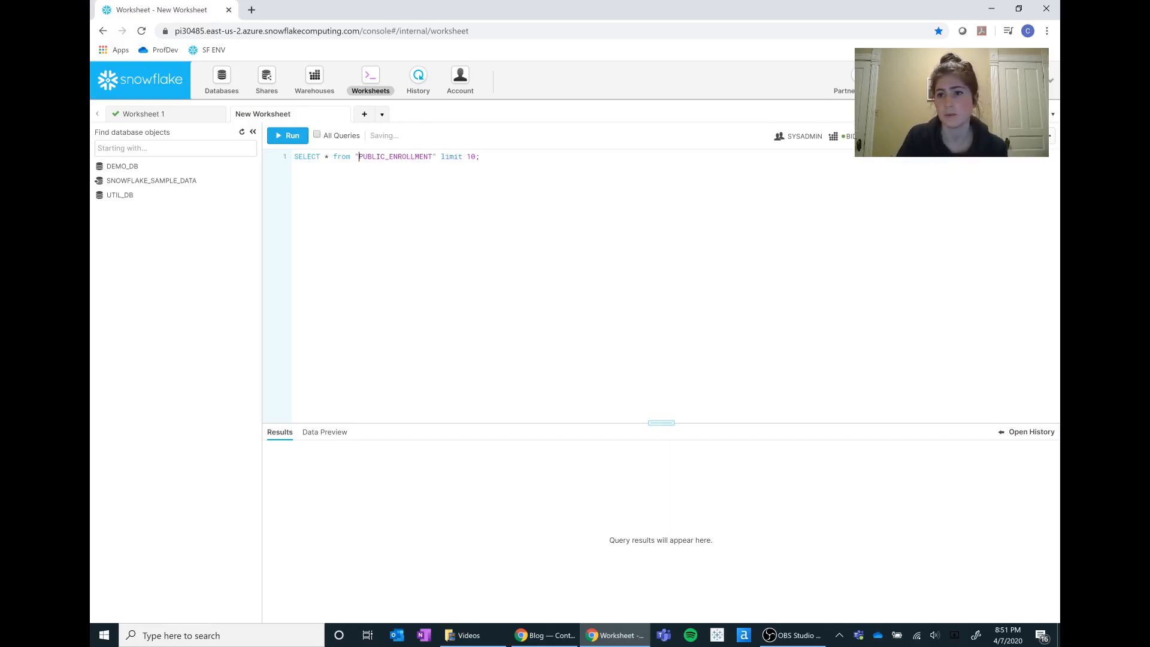
# Set the new worksheet's context to database DEMO_DB and schema PUBLIC.
pyautogui.click(862, 136)
pyautogui.click(931, 230)
pyautogui.click(893, 243)
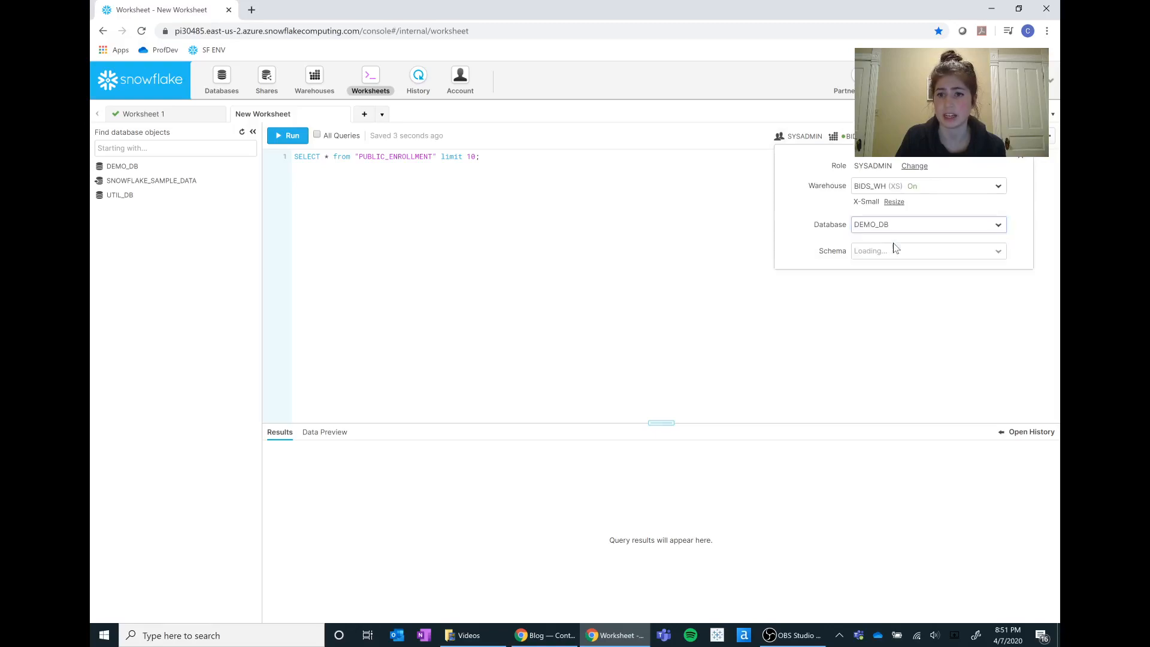
pyautogui.click(900, 252)
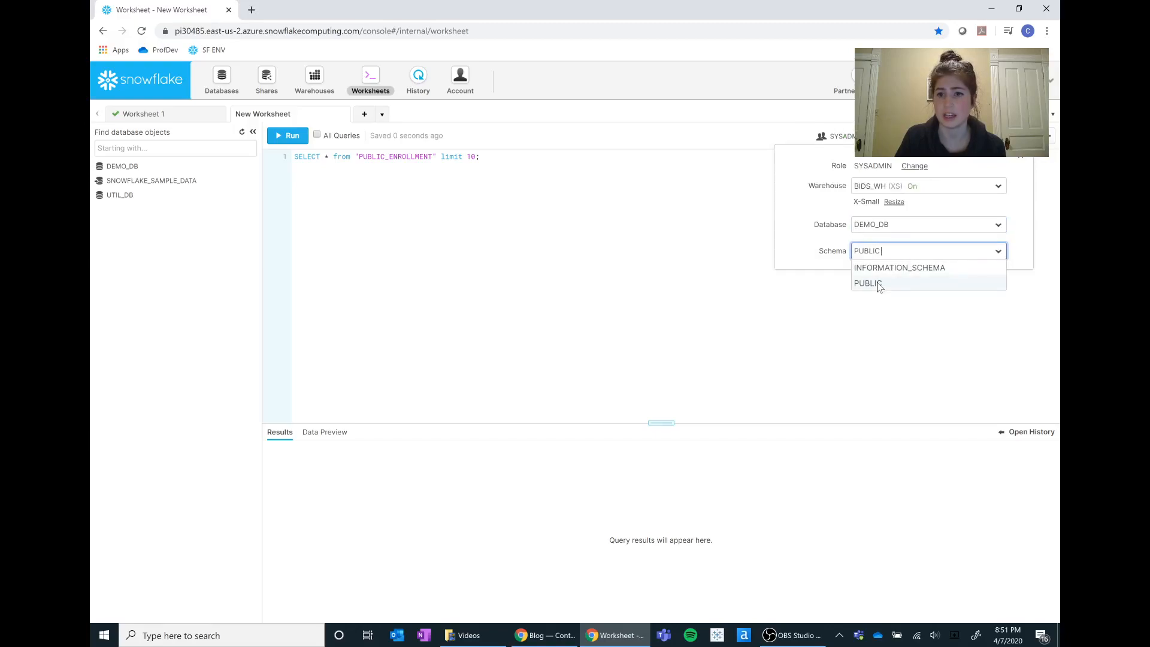
pyautogui.click(879, 285)
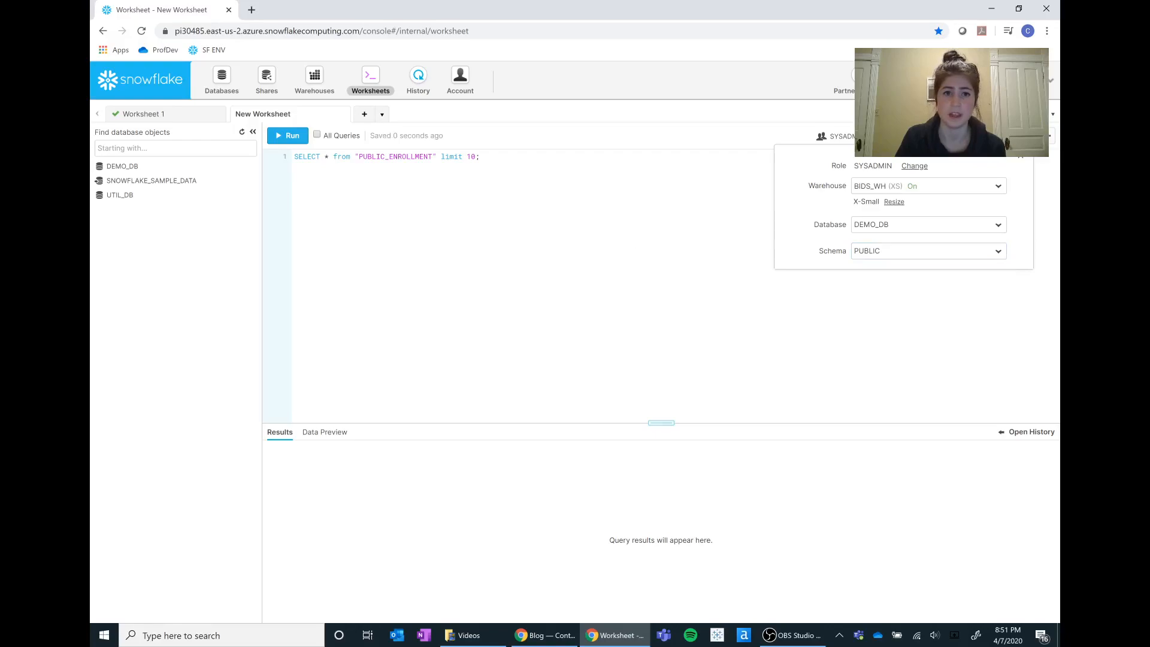
pyautogui.click(428, 153)
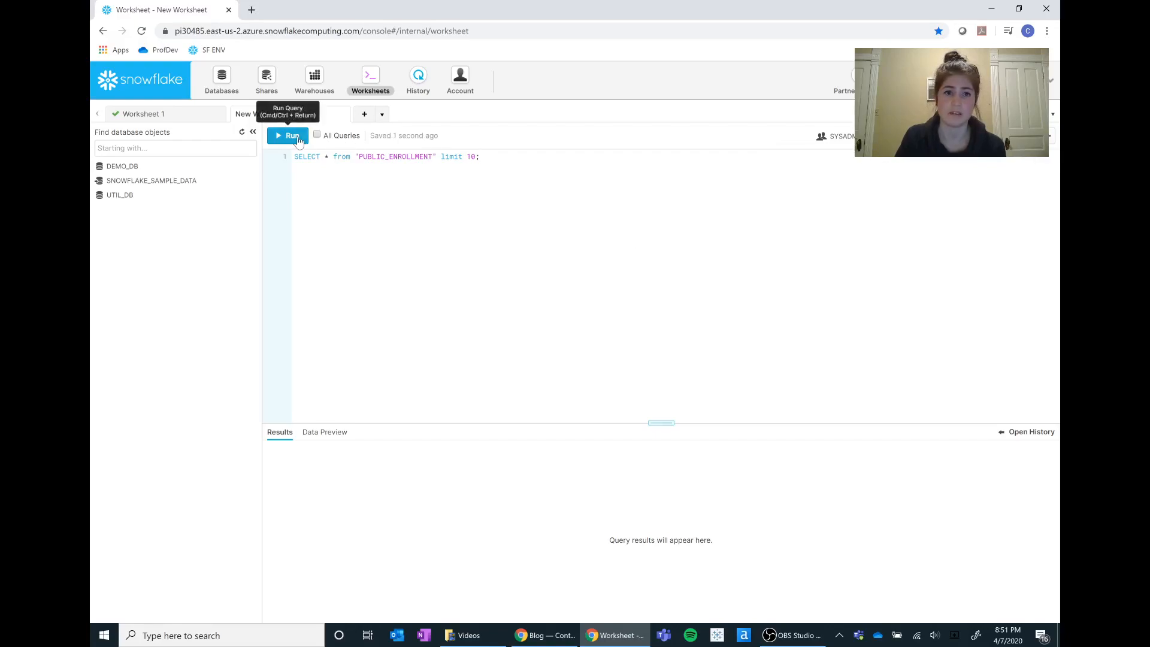
# Run the shortened query and open the new worksheet's history to inspect the run's duration.
pyautogui.click(302, 141)
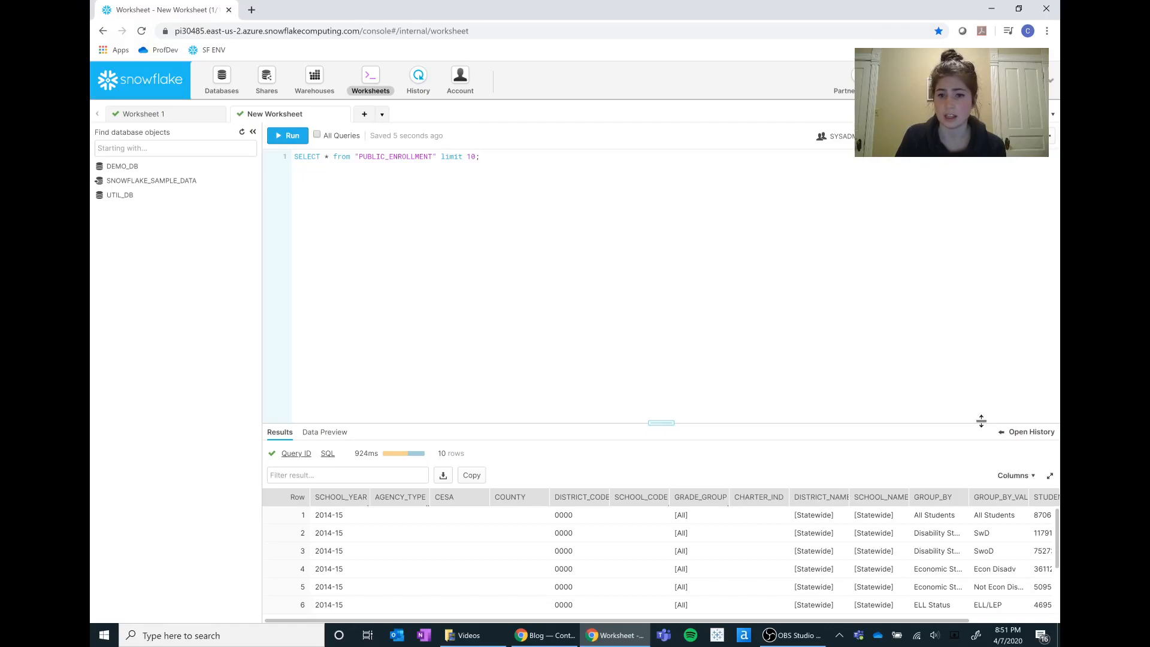
pyautogui.click(1023, 433)
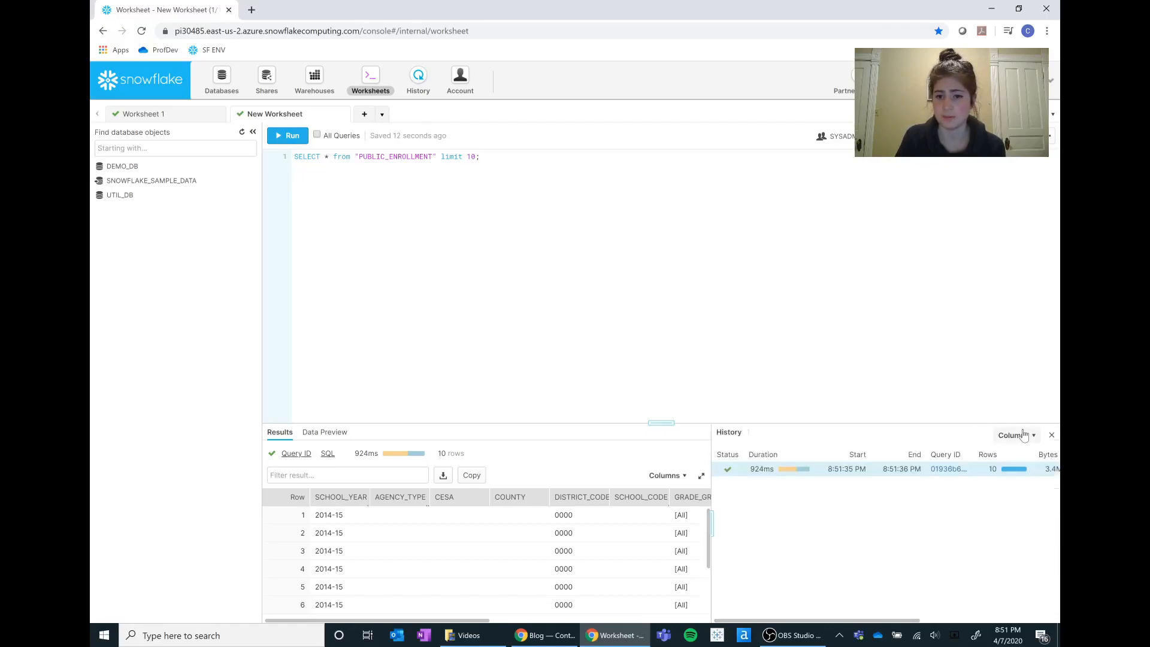
pyautogui.moveTo(755, 475)
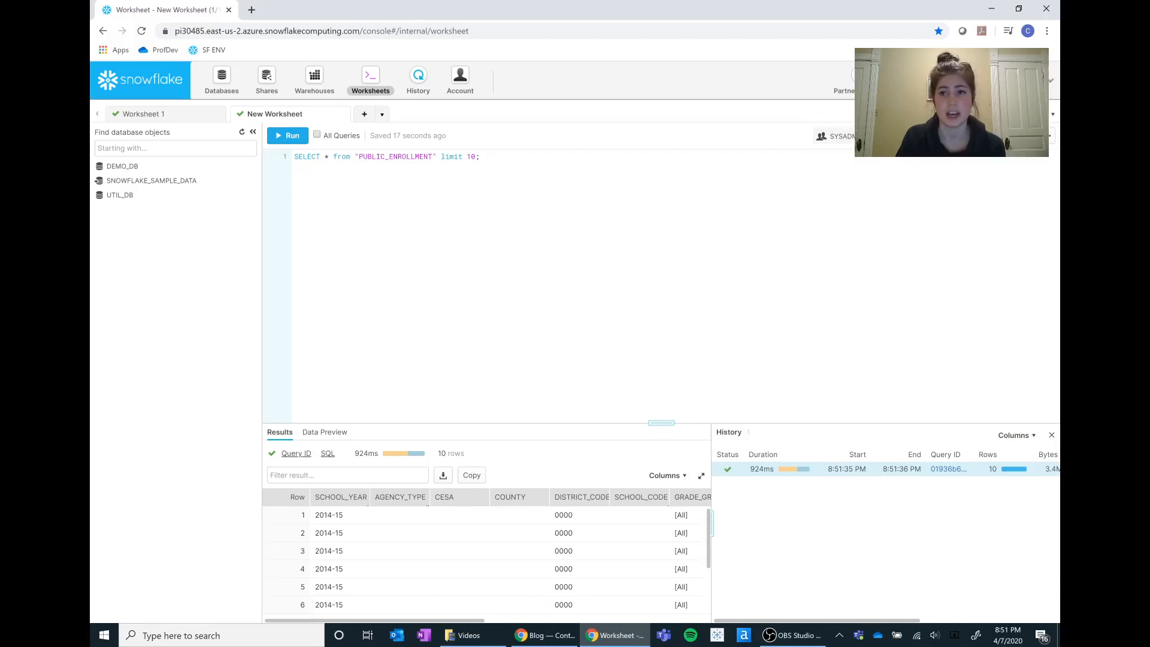
# Check Worksheet 1's role, warehouse, database and schema settings, and return to the new worksheet.
pyautogui.click(168, 118)
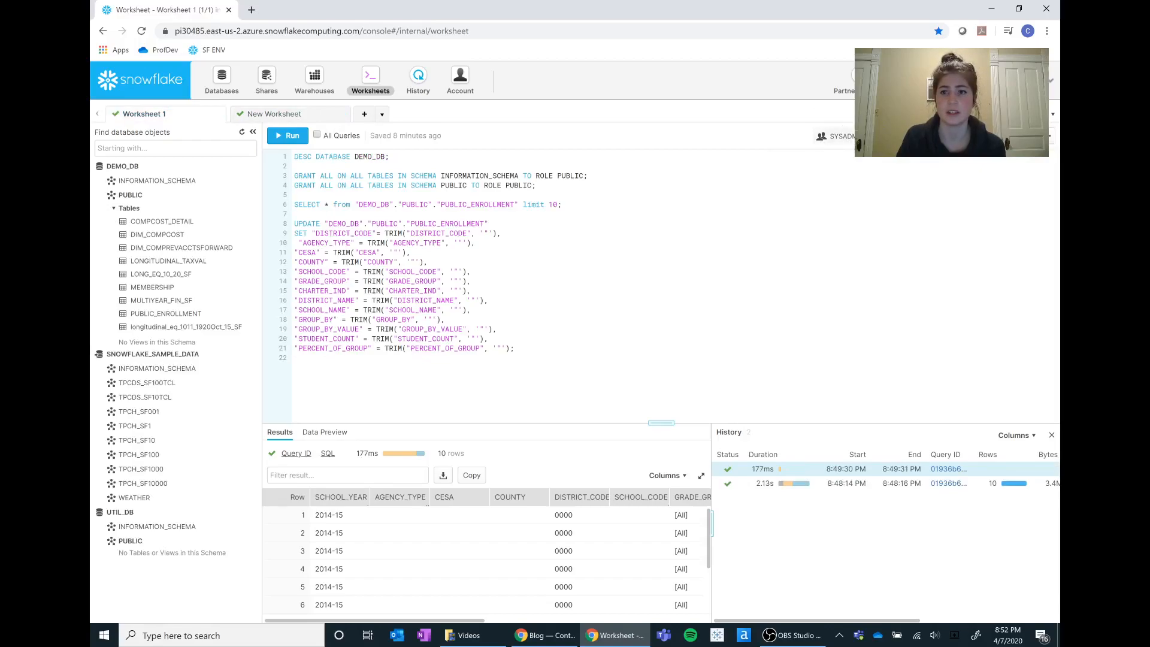
pyautogui.click(898, 136)
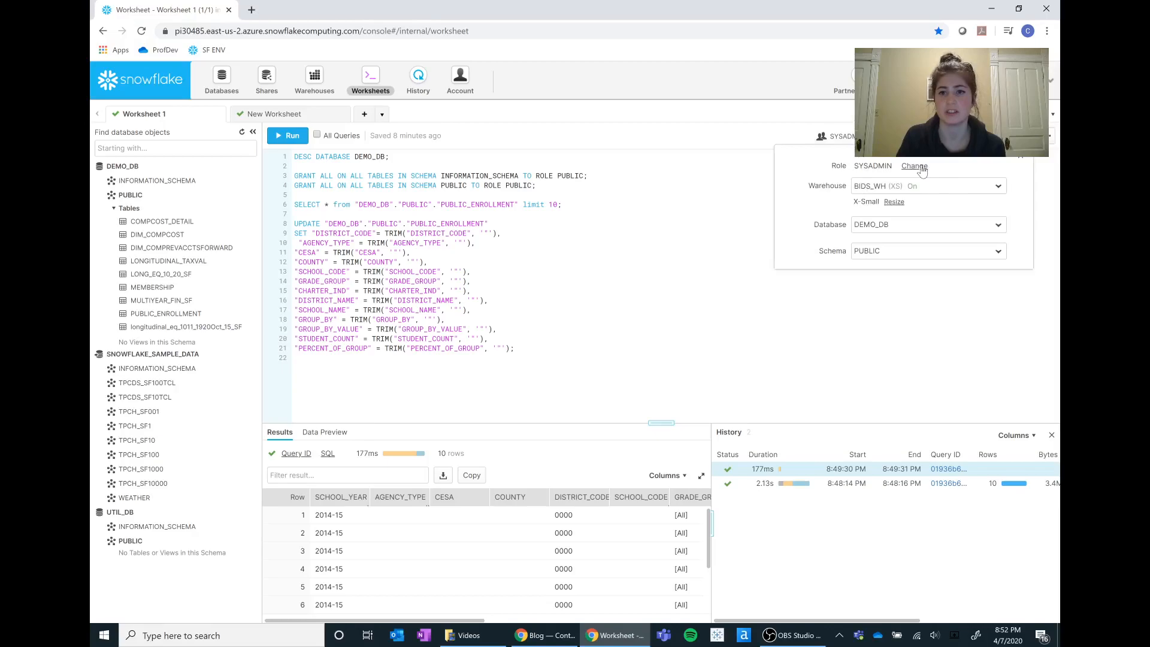
pyautogui.click(331, 113)
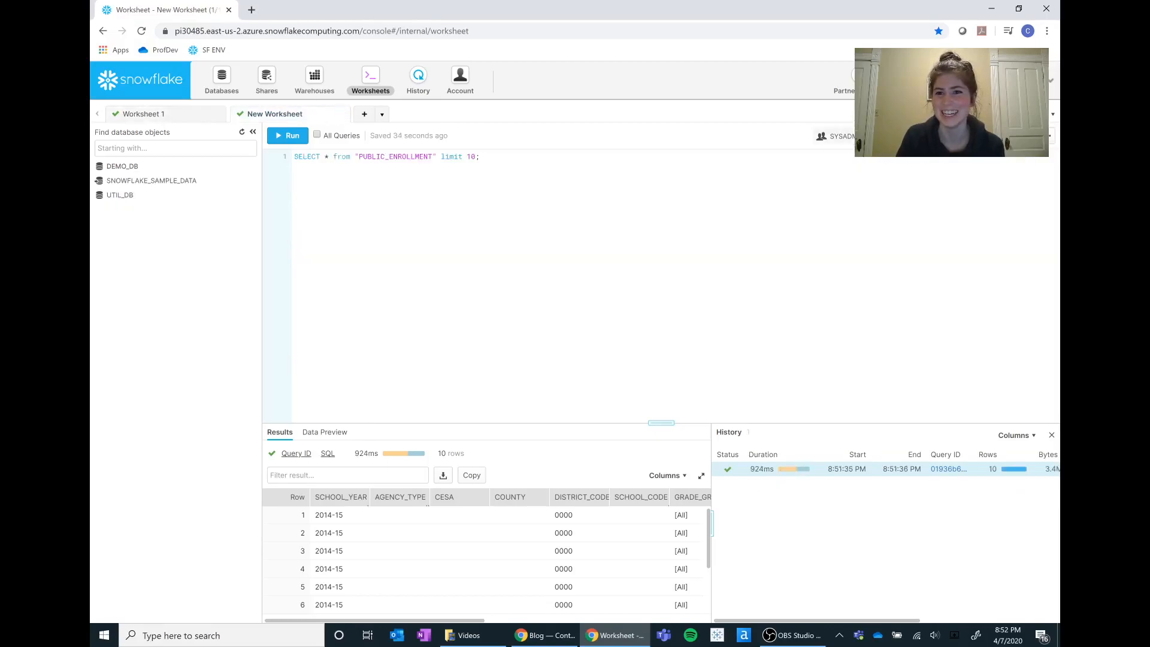
# Switch the new worksheet's role to SECURITYADMIN and rerun its query.
pyautogui.click(898, 137)
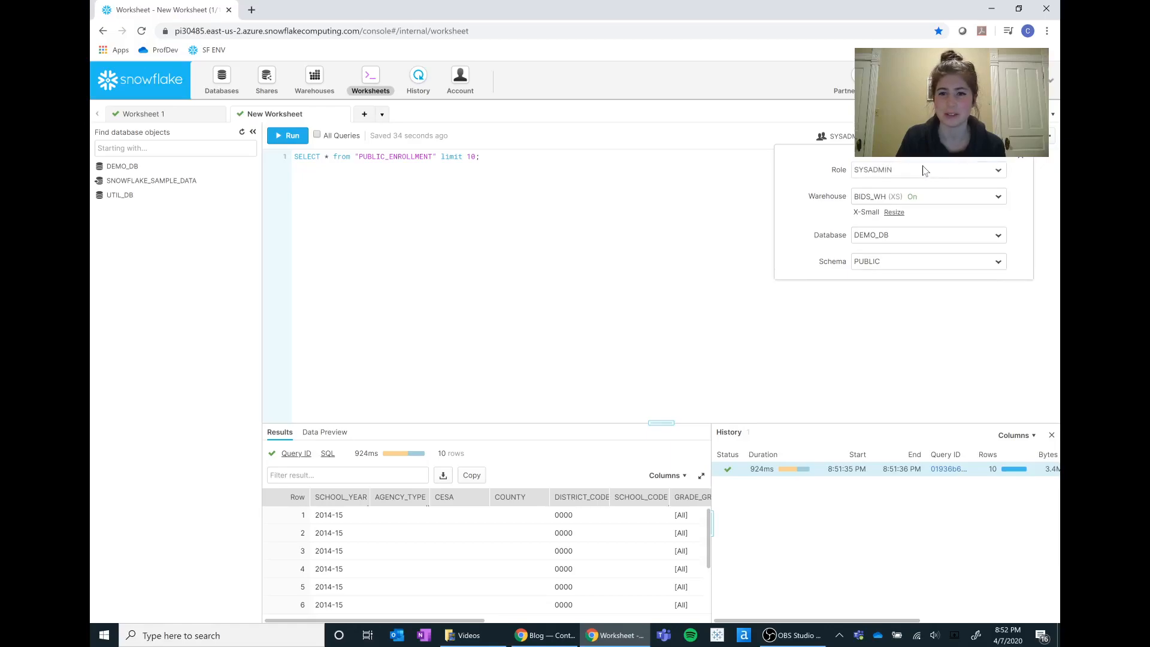
pyautogui.click(922, 171)
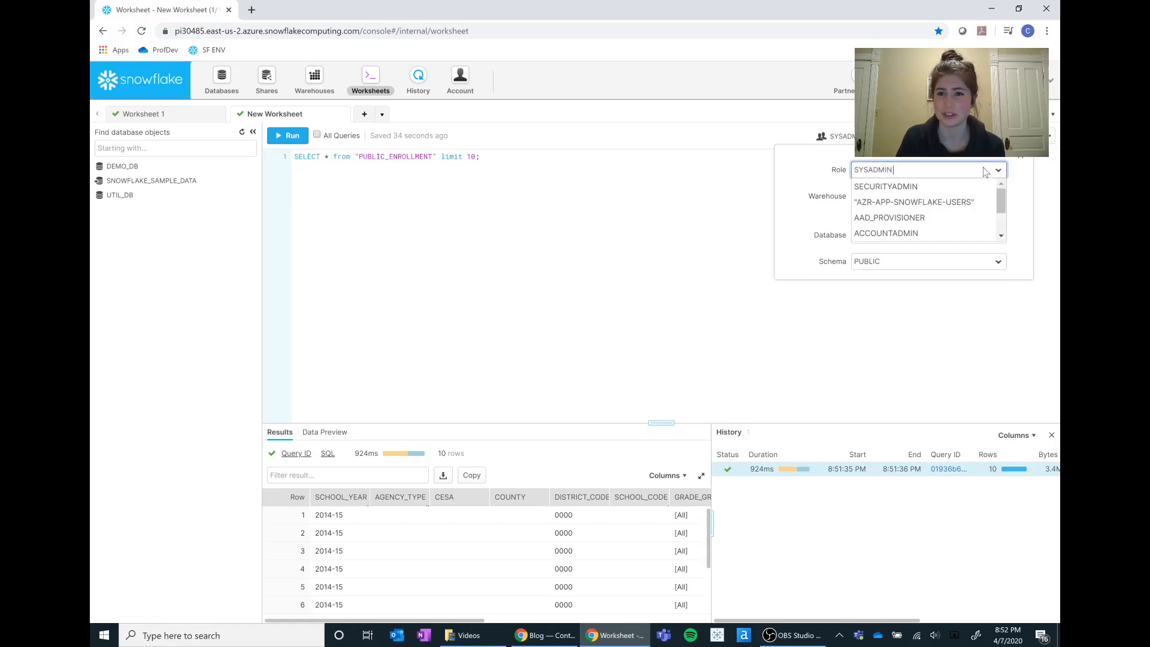
pyautogui.click(896, 189)
pyautogui.click(763, 239)
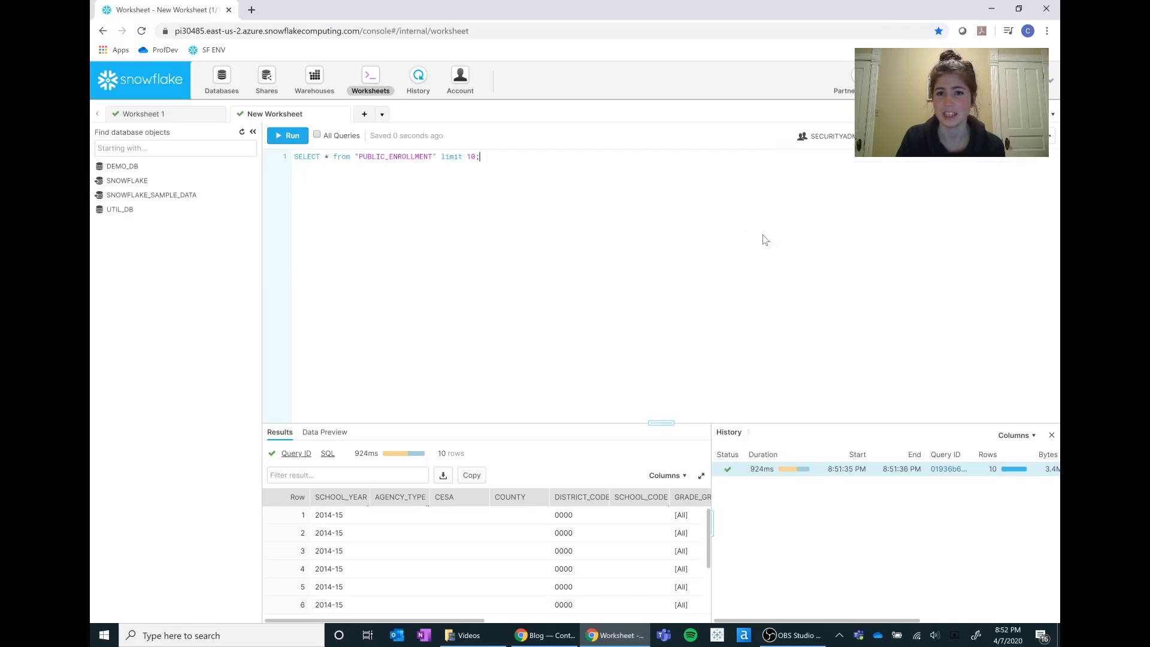
pyautogui.click(295, 143)
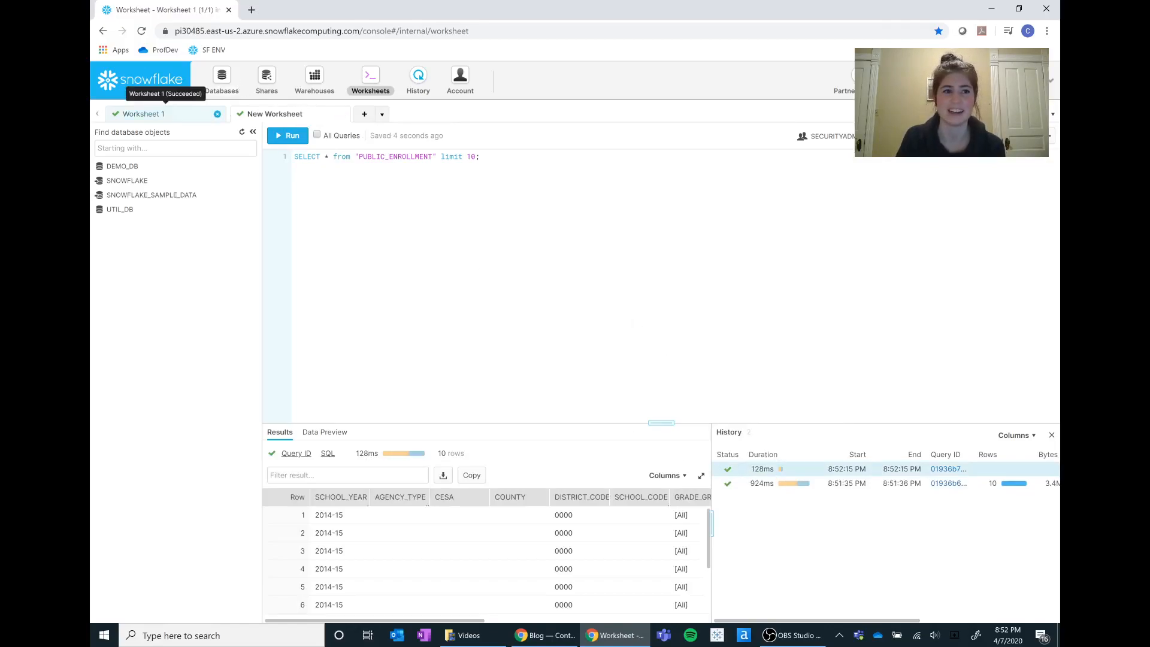
pyautogui.click(280, 113)
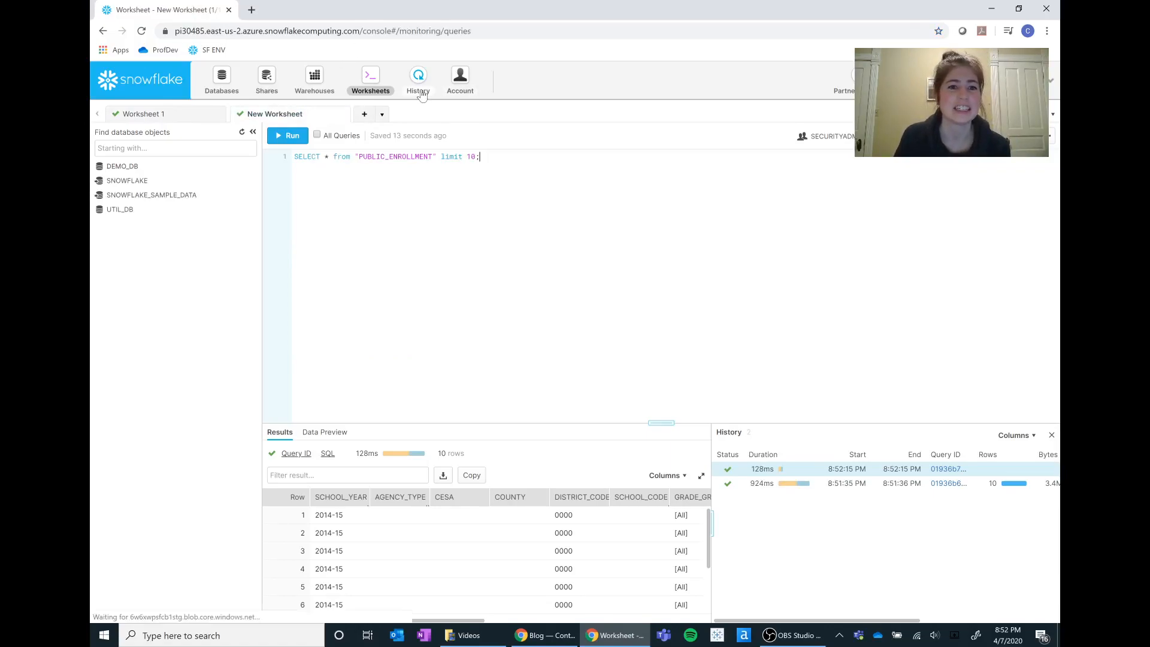
# Widen the Query ID column on the History page and compare its entries with the query ID of the new worksheet's result.
pyautogui.click(422, 95)
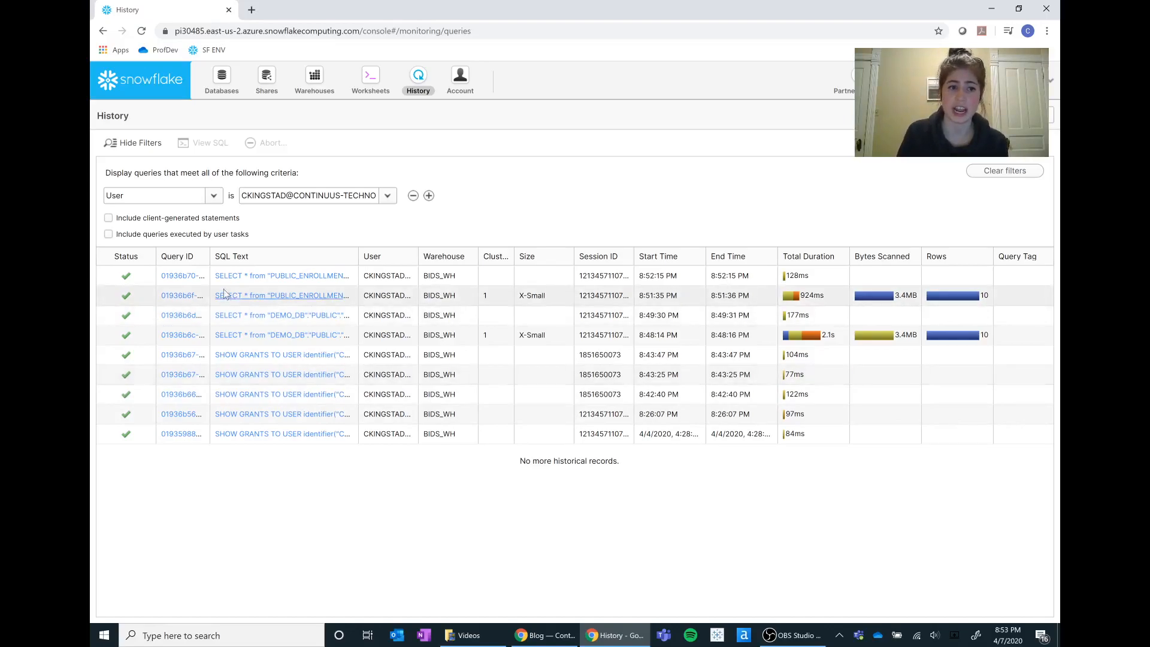
pyautogui.moveTo(208, 258); pyautogui.dragTo(347, 257)
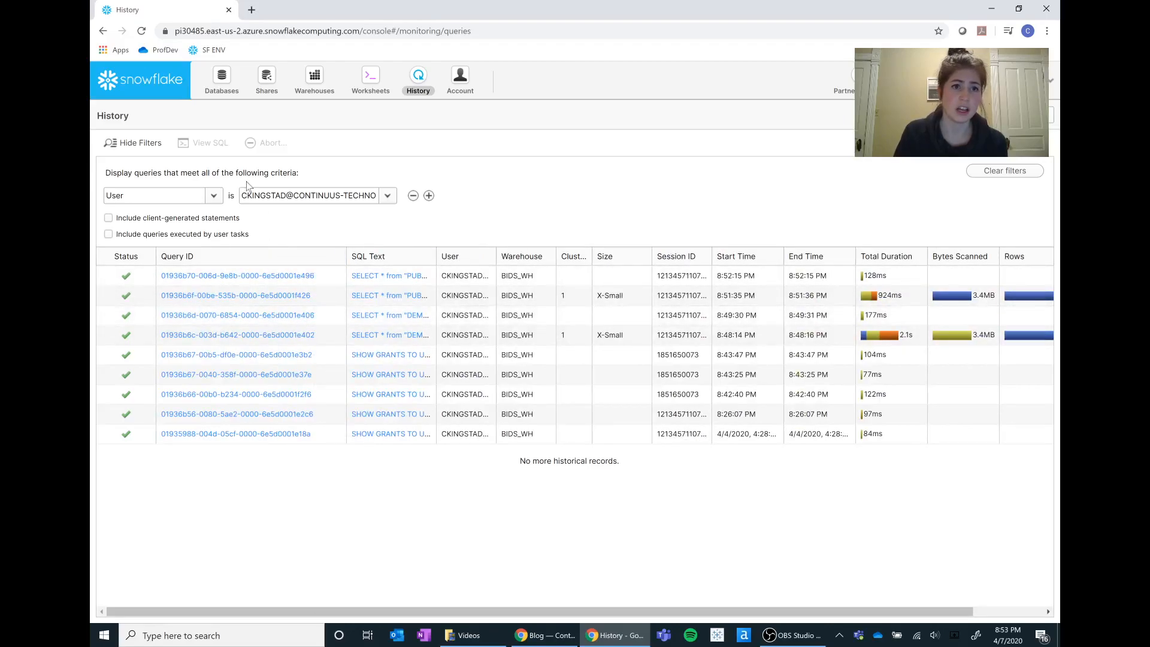
pyautogui.click(379, 84)
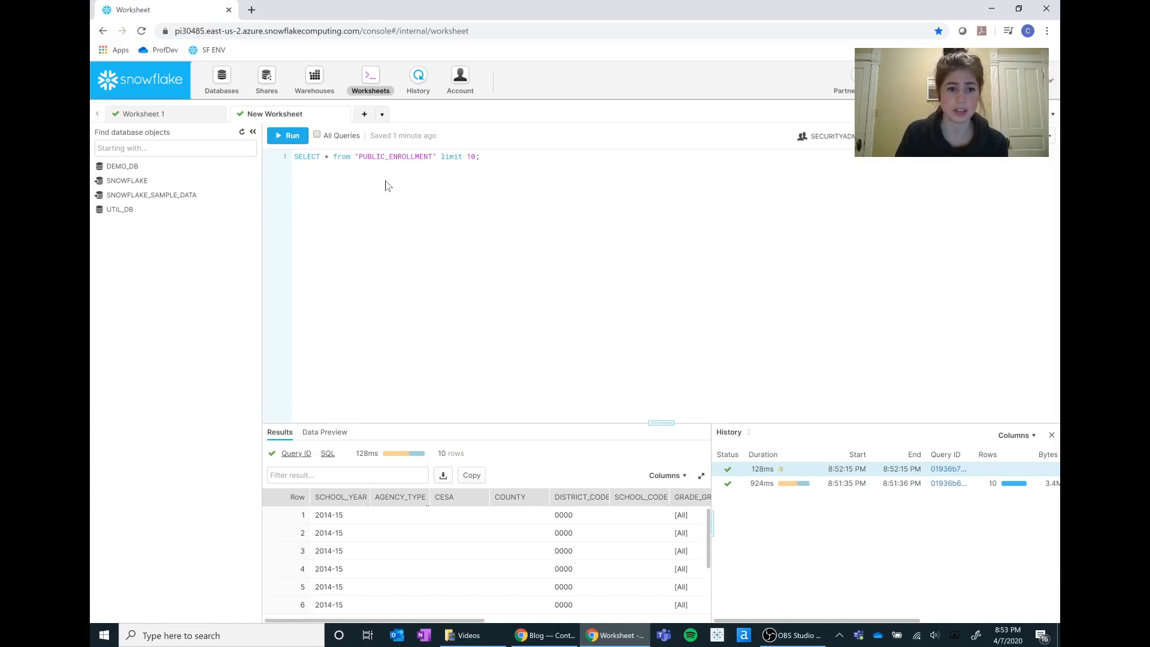
pyautogui.moveTo(302, 459)
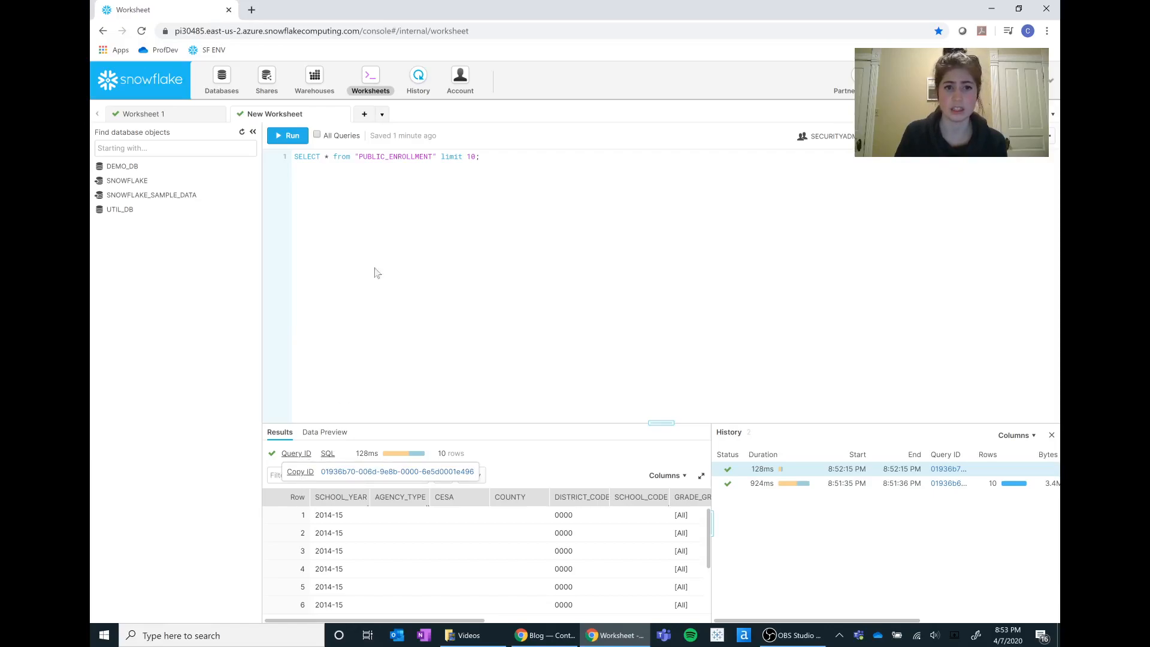
# Filter the query history by Query ID 01936b70-006d-9e8b-0000-6e5d0001e496 to find the new worksheet's run.
pyautogui.click(415, 96)
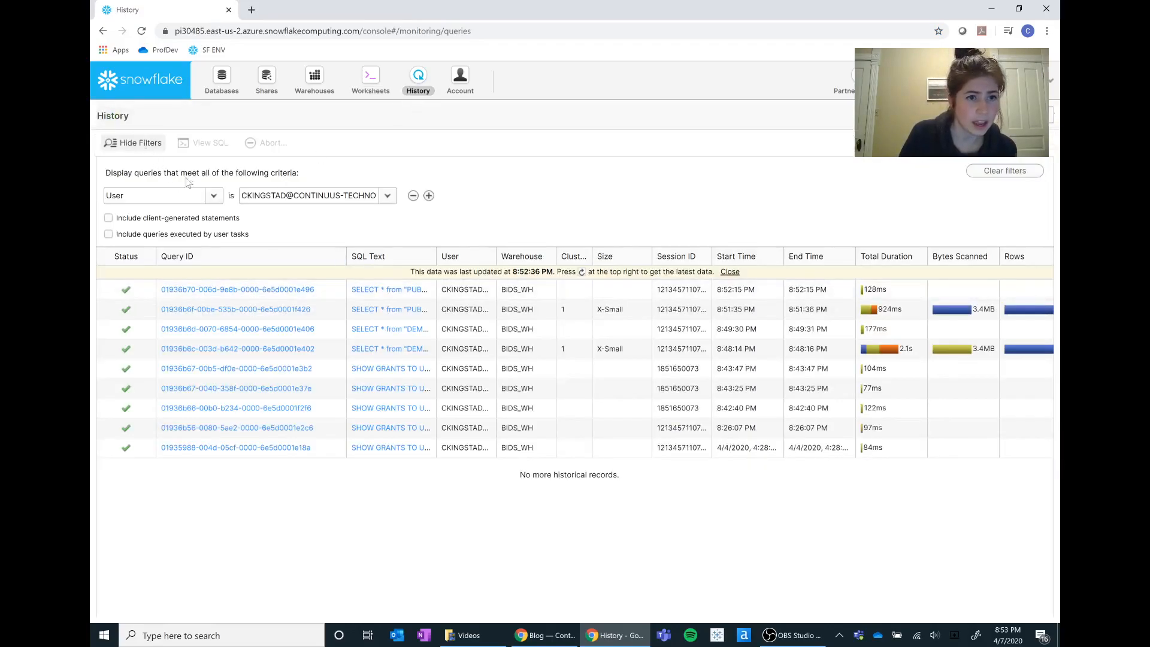
pyautogui.click(215, 197)
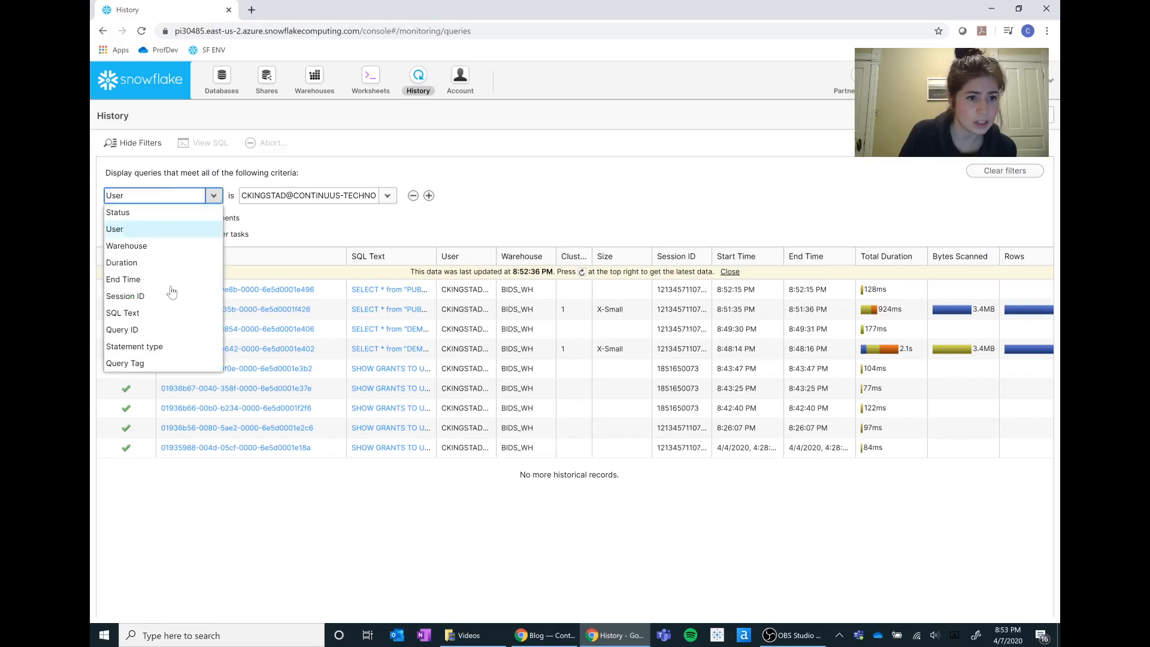
pyautogui.click(162, 330)
pyautogui.click(305, 202)
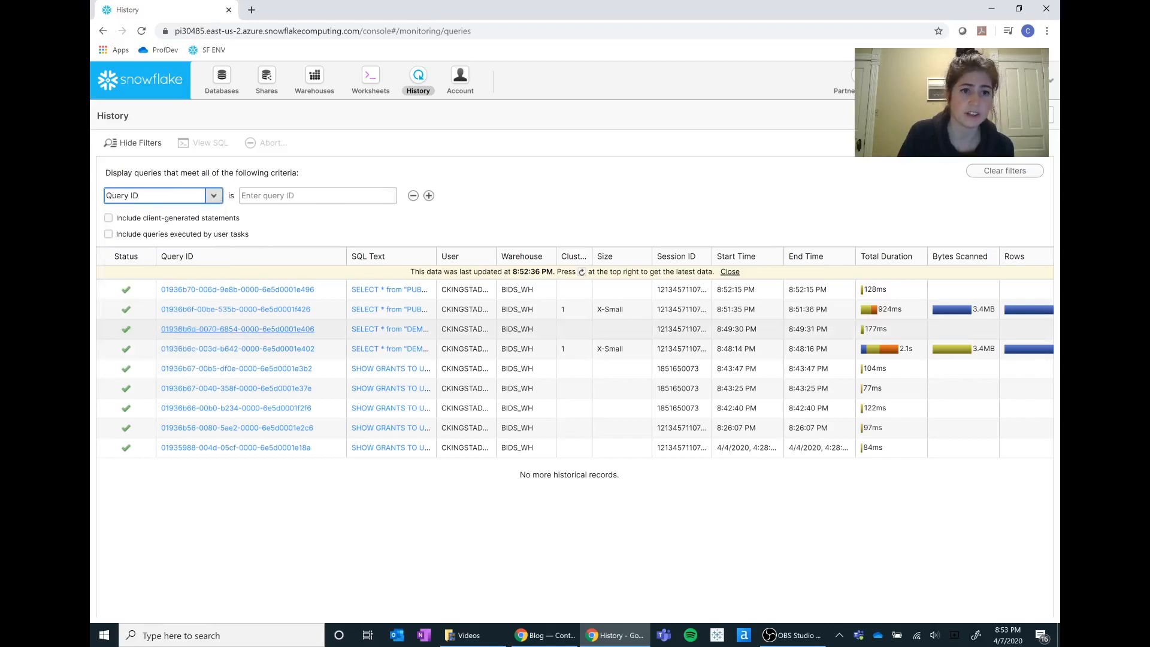
pyautogui.write('01936b70-006d-9e8b-0000-6e5d0001e496')
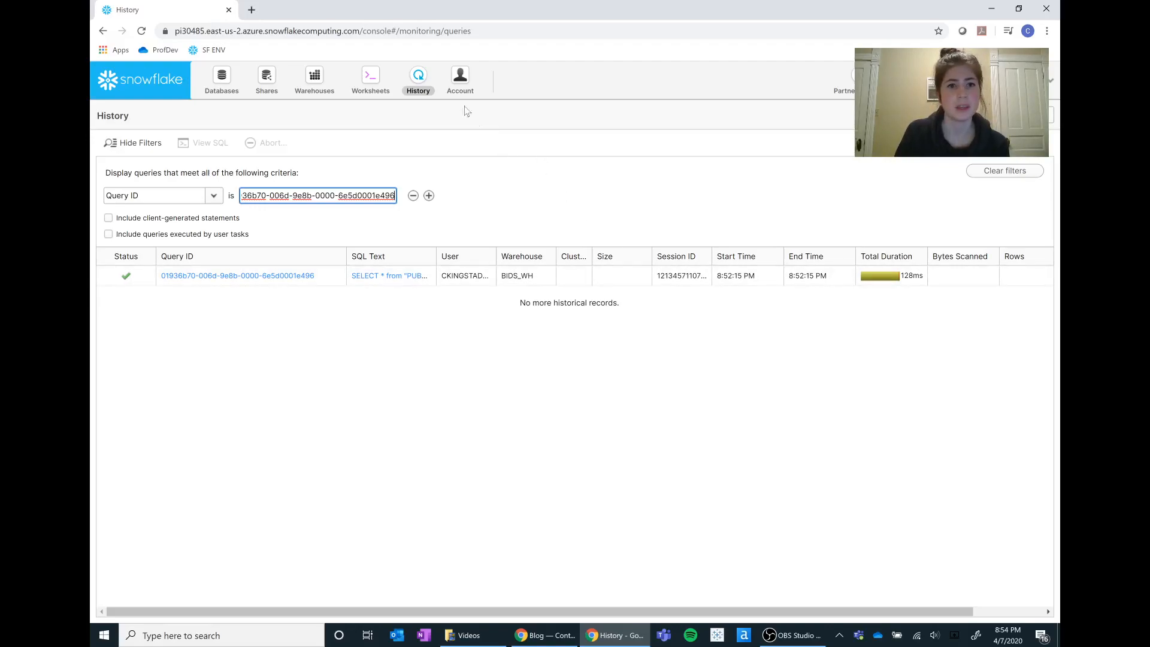
# Look through the account's Usage, Users, Roles and Resource Monitors pages to examine its administration information.
pyautogui.click(455, 91)
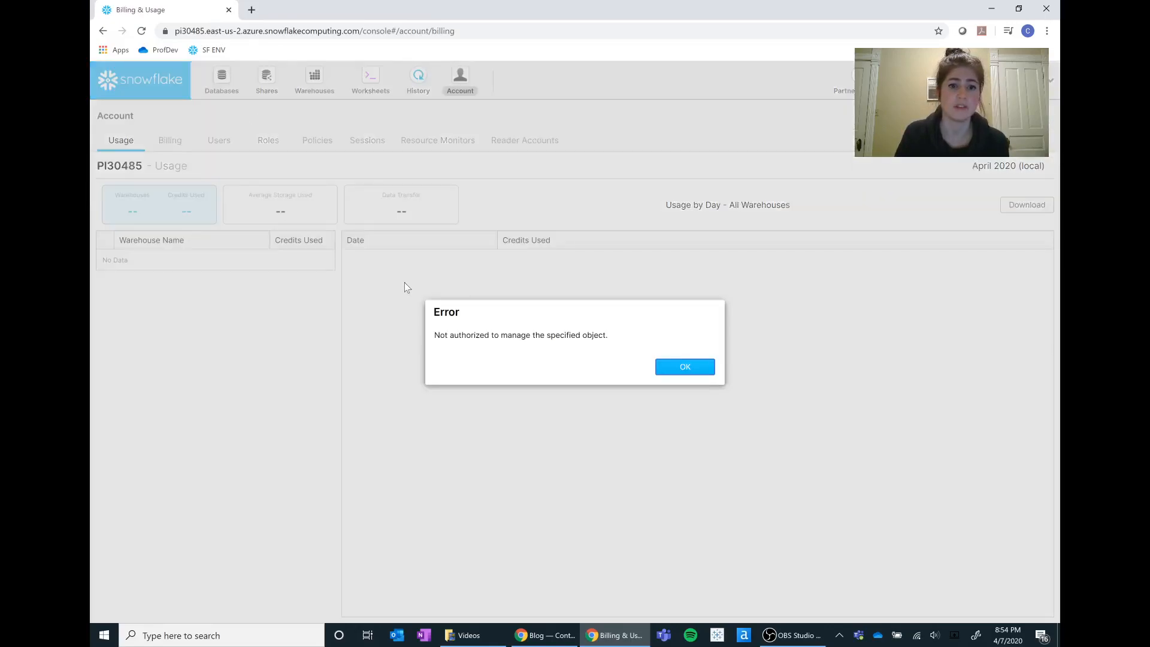
pyautogui.click(676, 367)
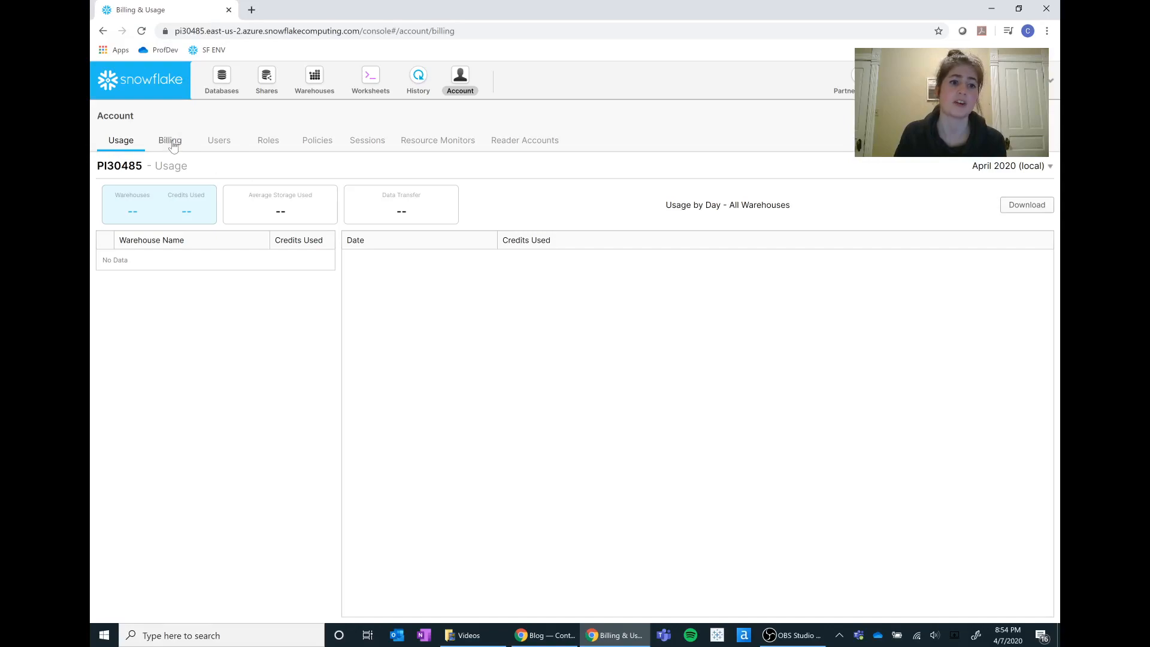
pyautogui.click(227, 145)
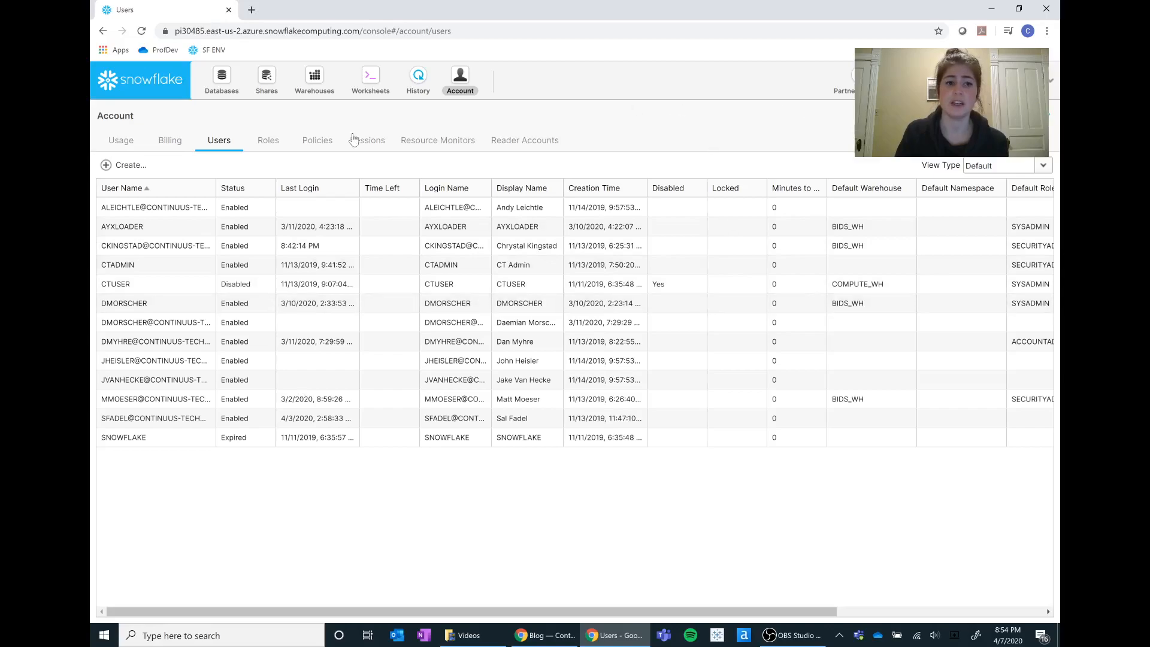
pyautogui.click(260, 148)
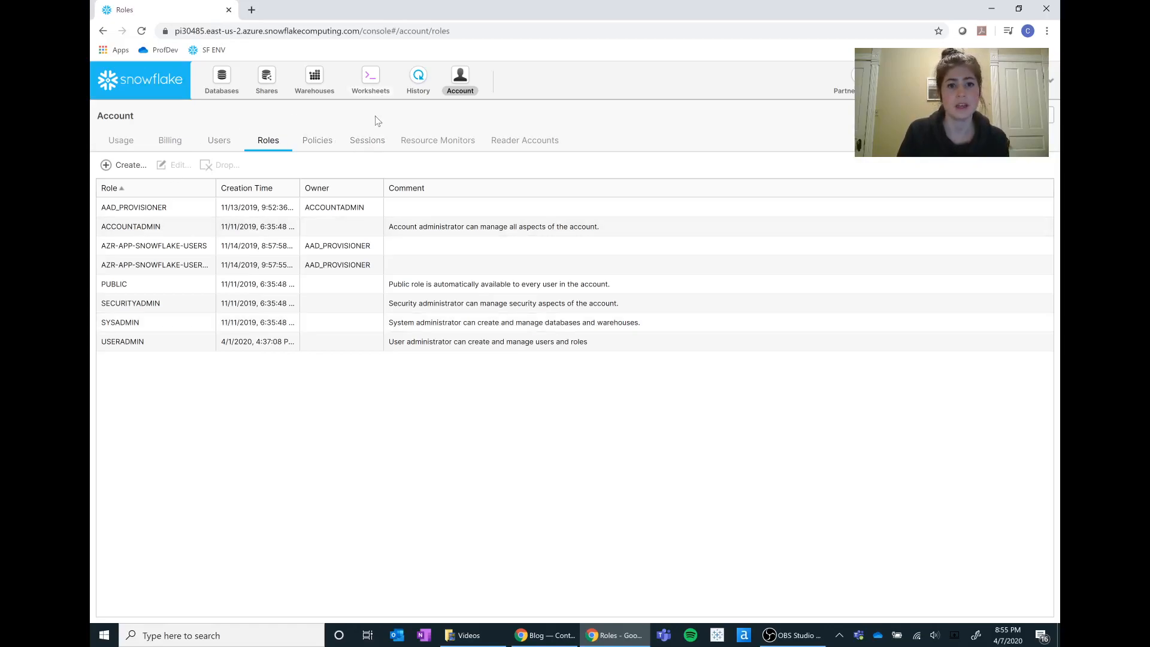
pyautogui.click(440, 143)
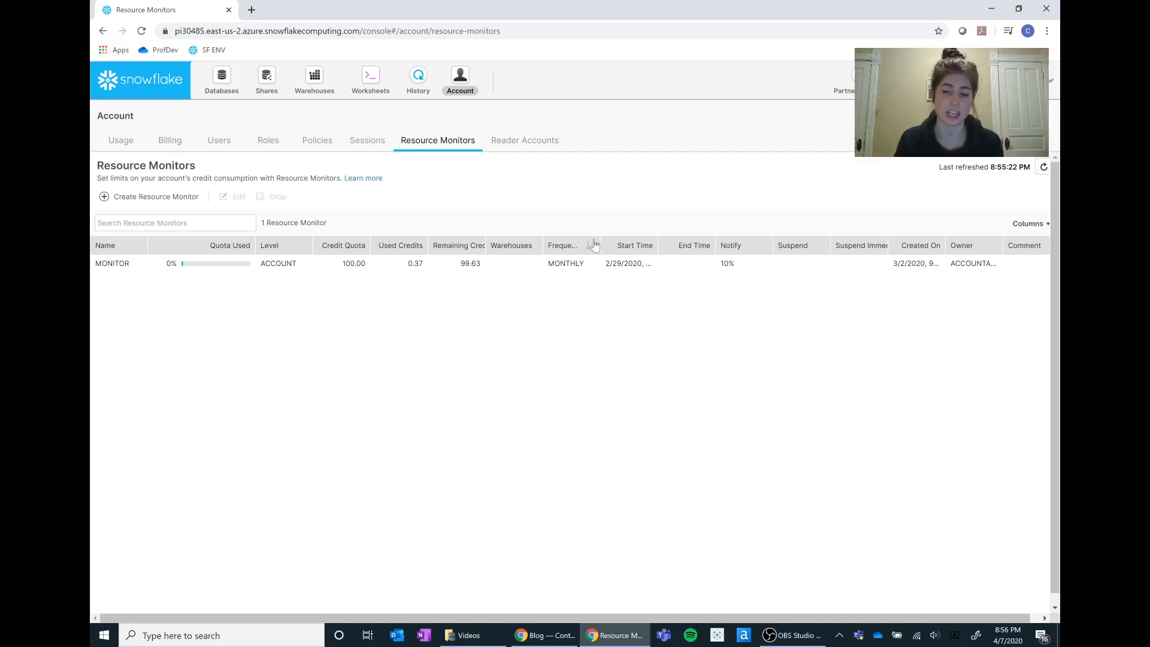
# View the client and driver options offered in the Downloads dialog, starting with CLI Client (snowsql), and close it.
pyautogui.click(911, 80)
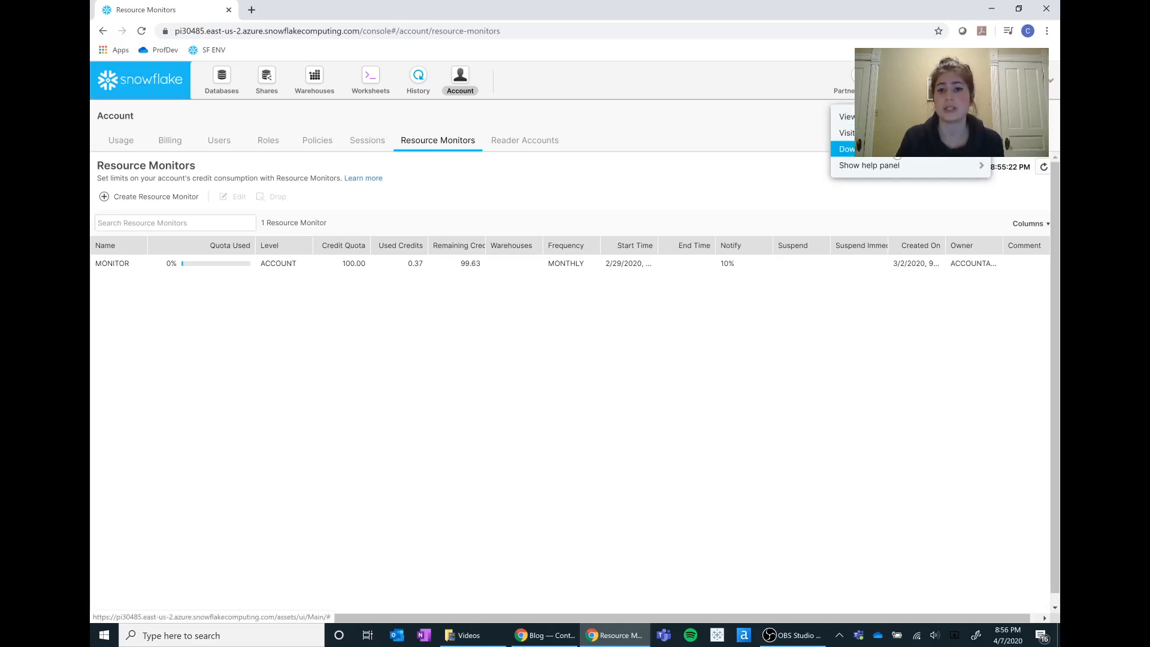
pyautogui.click(897, 149)
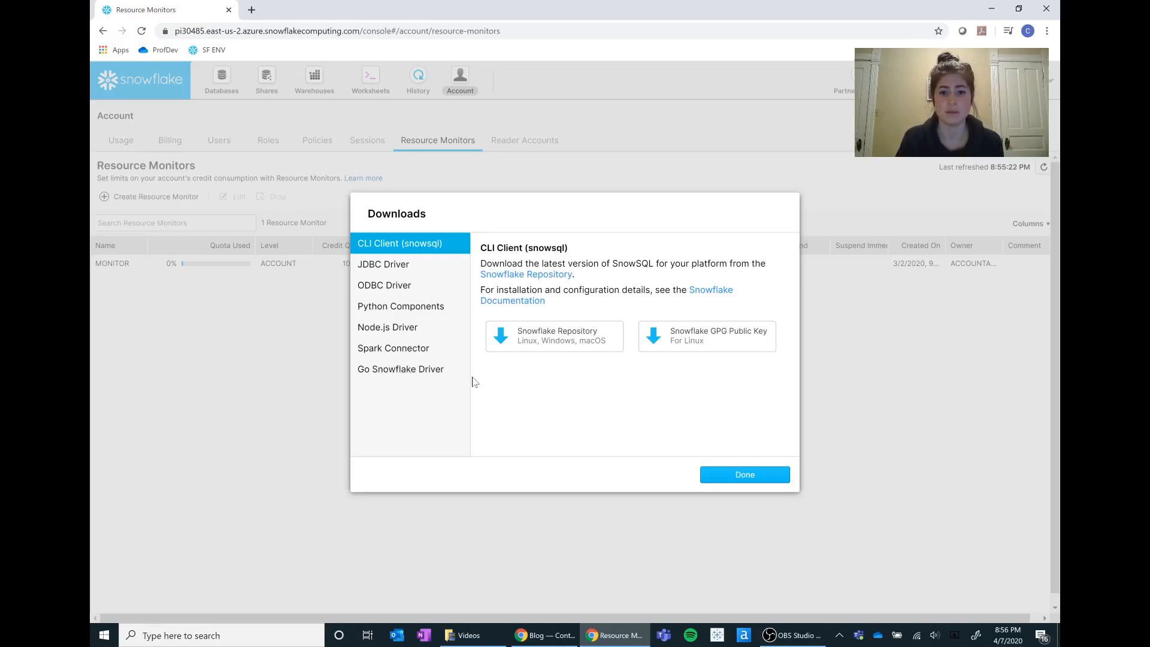
pyautogui.click(717, 479)
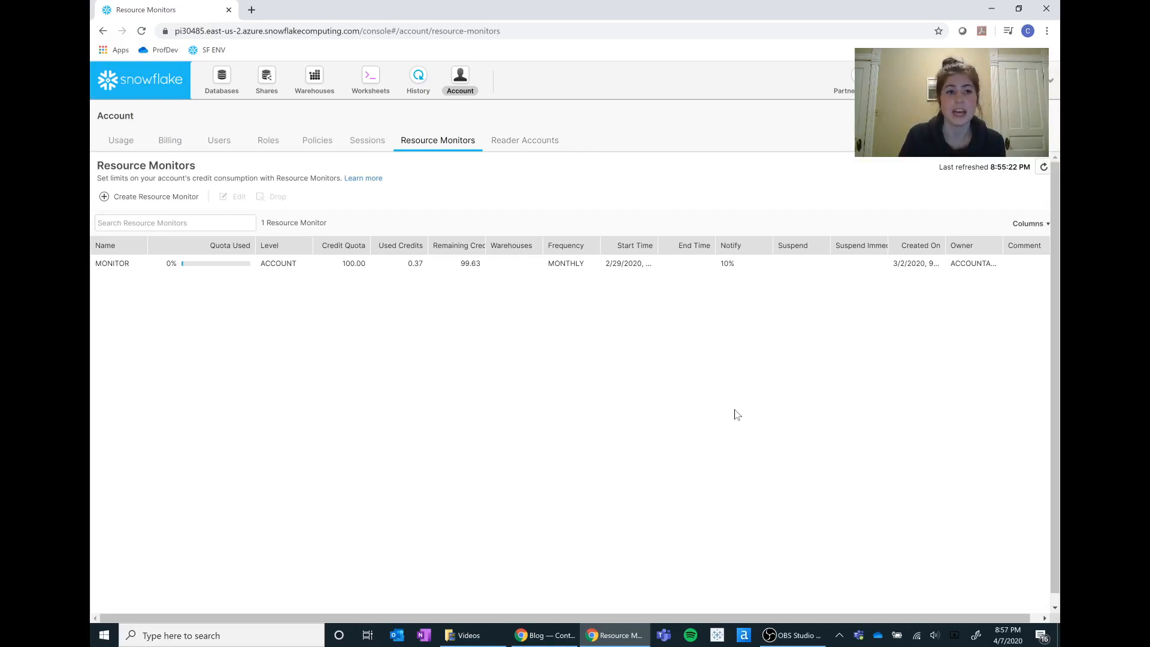
pyautogui.click(792, 636)
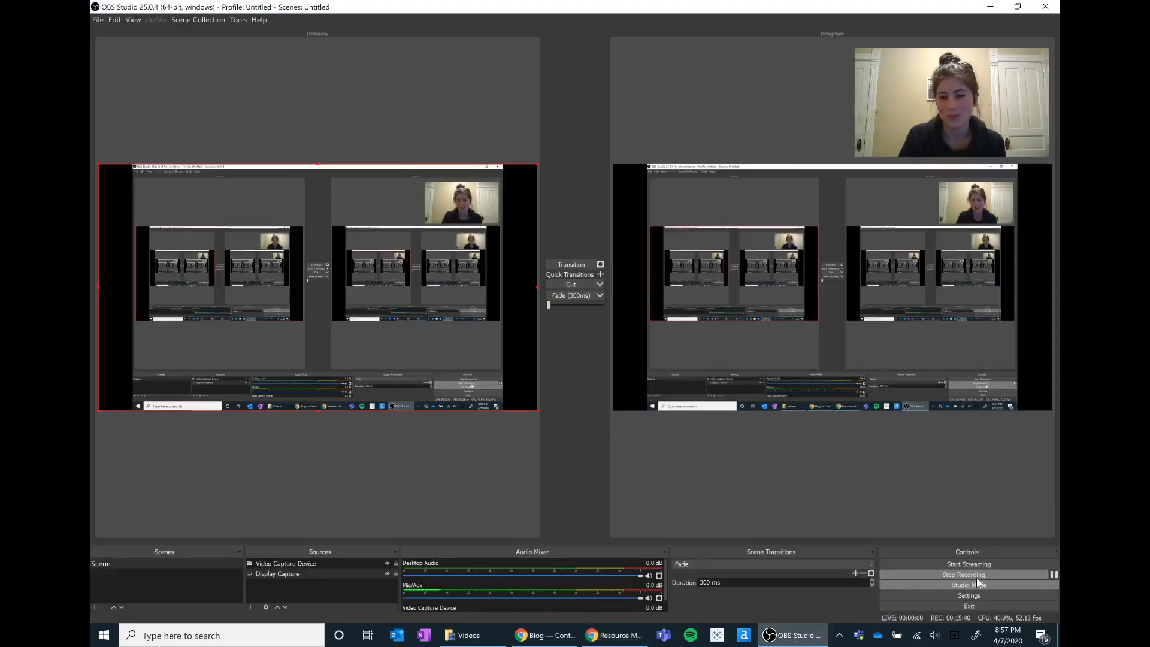